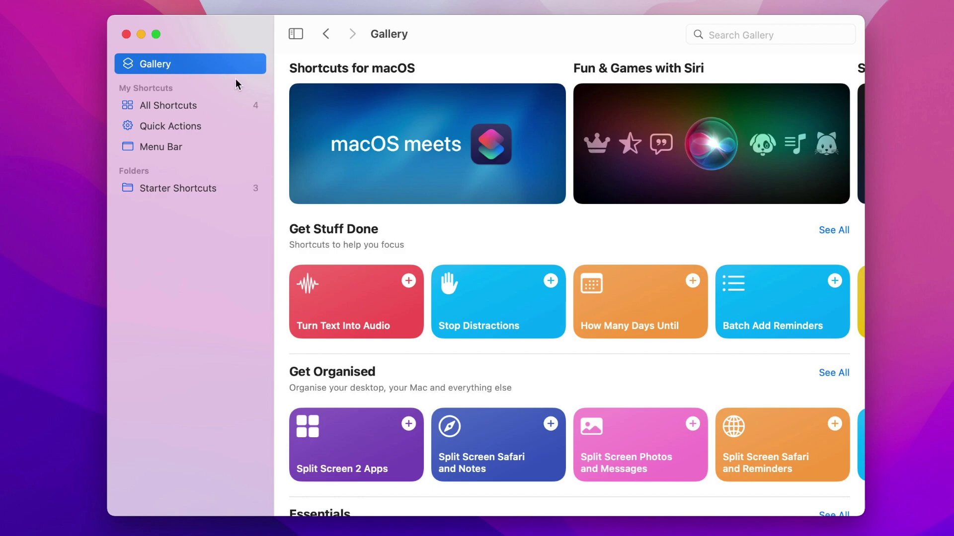
- Scroll through the Shortcuts Gallery of ready-made shortcuts
scroll(311, 297, "down", 5)
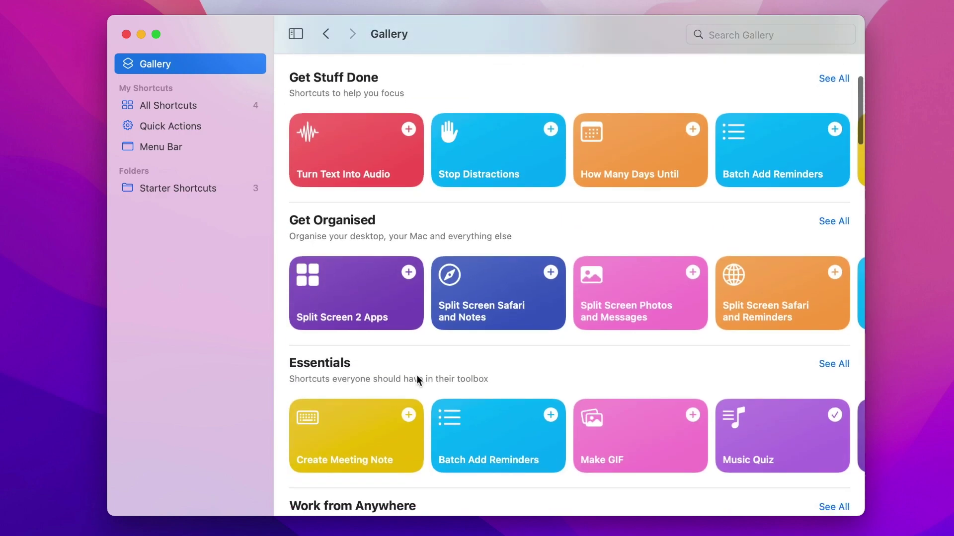
scroll(339, 386, "down", 20)
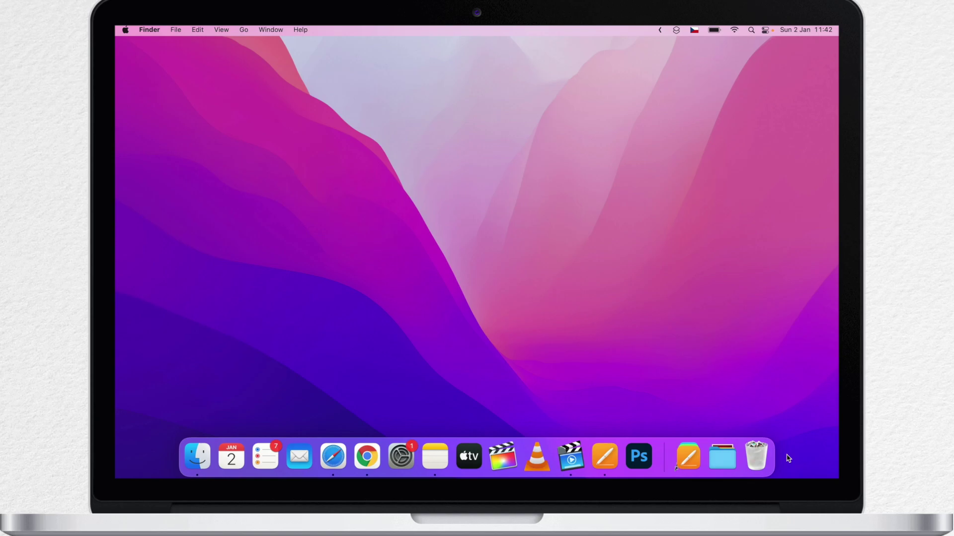
- Launch Shortcuts from Launchpad to reach its All Shortcuts page
key("F4")
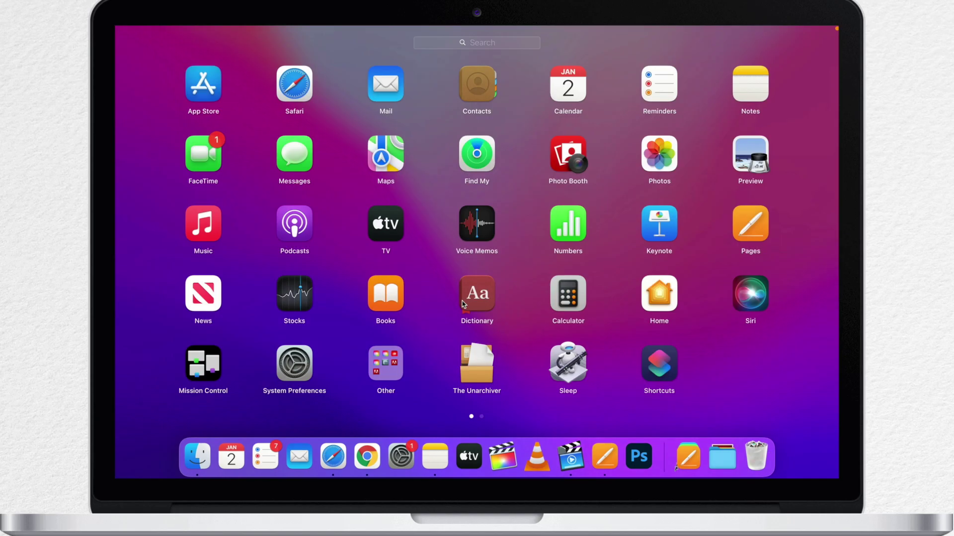
left_click(656, 357)
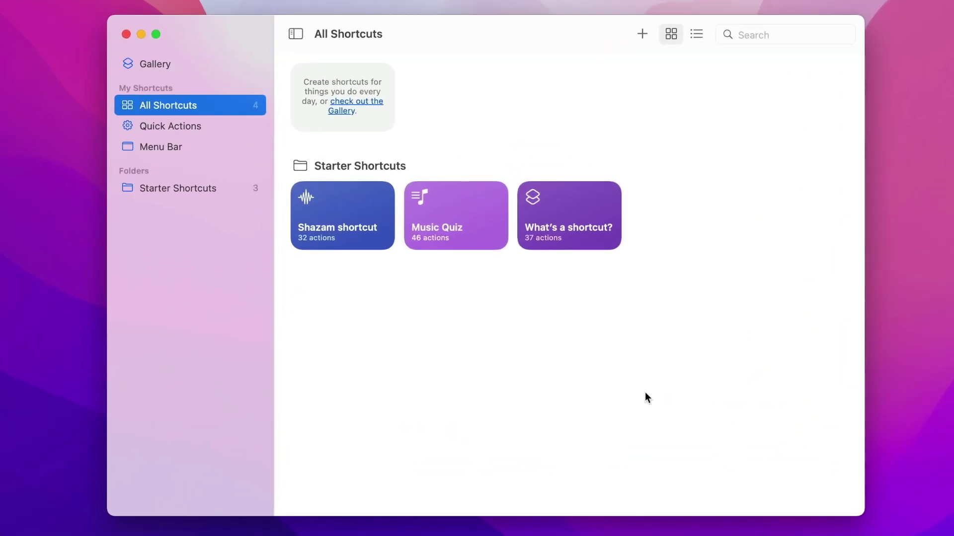
- Tour the Gallery, All Shortcuts, Quick Actions and Menu Bar sections, ending back on Gallery
mouse_move(385, 191)
left_click(144, 61)
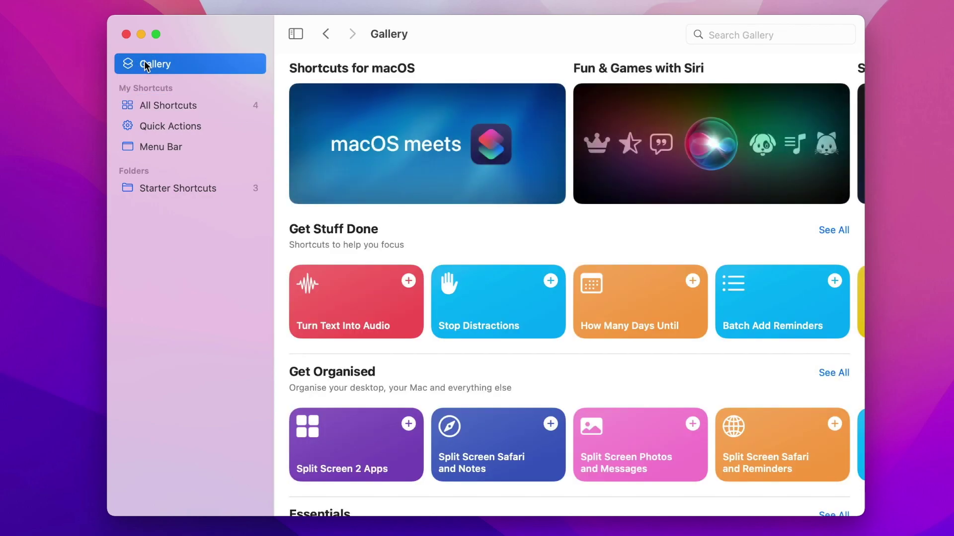
left_click(155, 104)
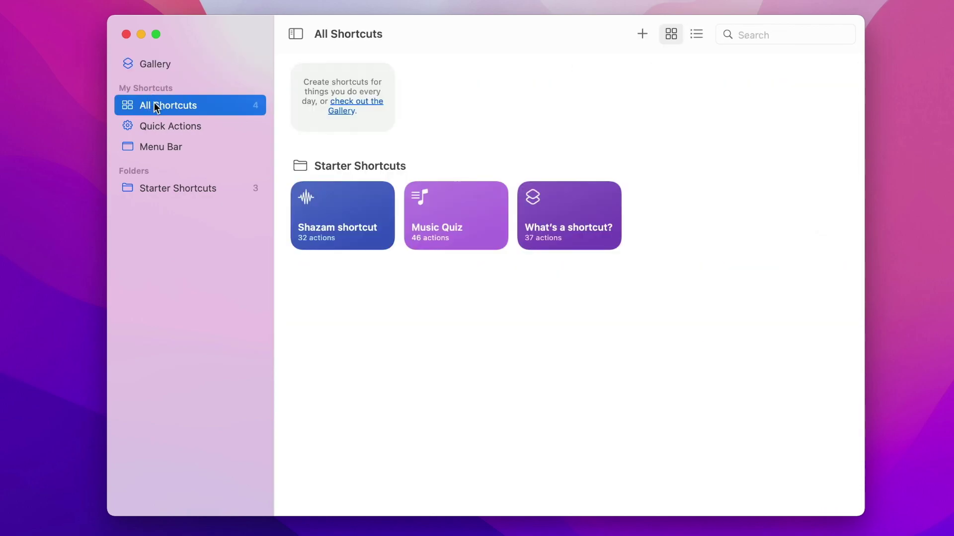
left_click(168, 128)
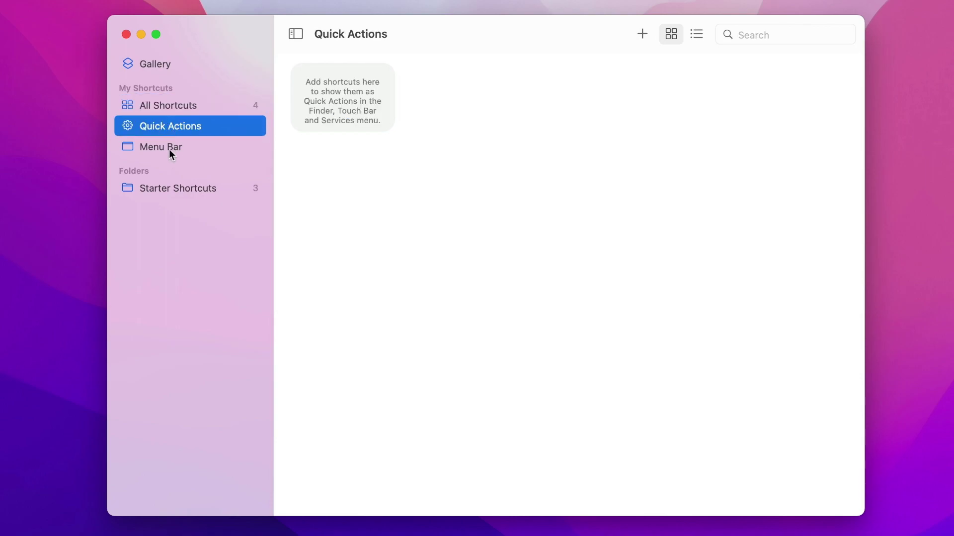
left_click(165, 151)
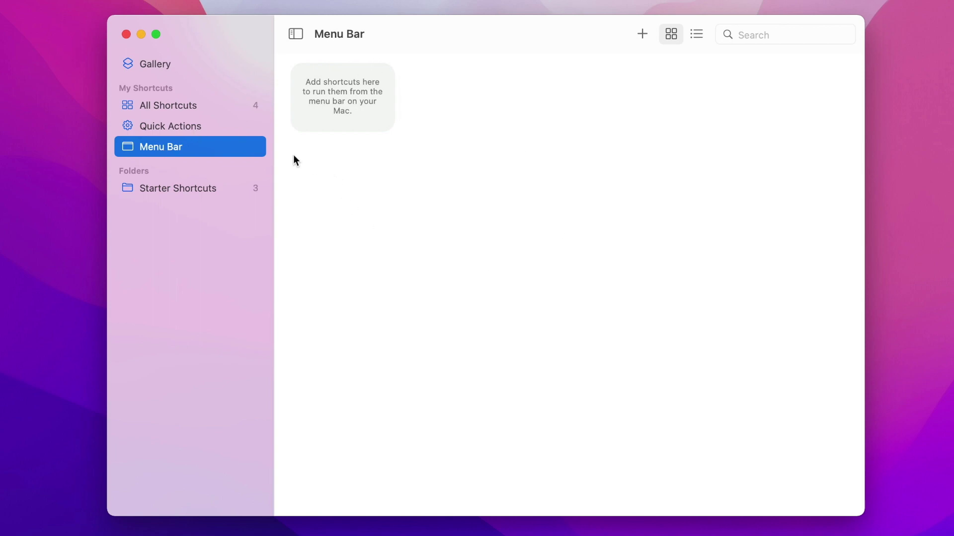
left_click(147, 67)
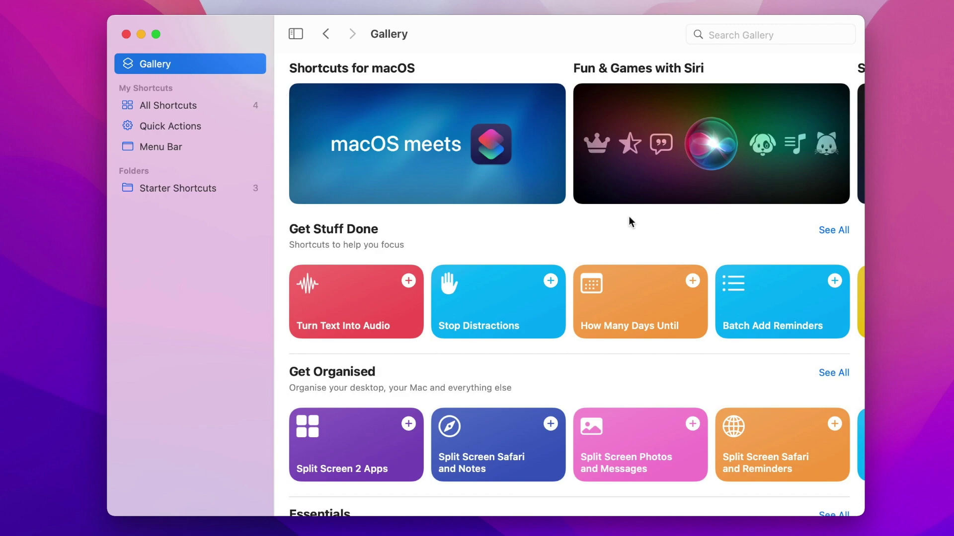
scroll(311, 297, "down", 5)
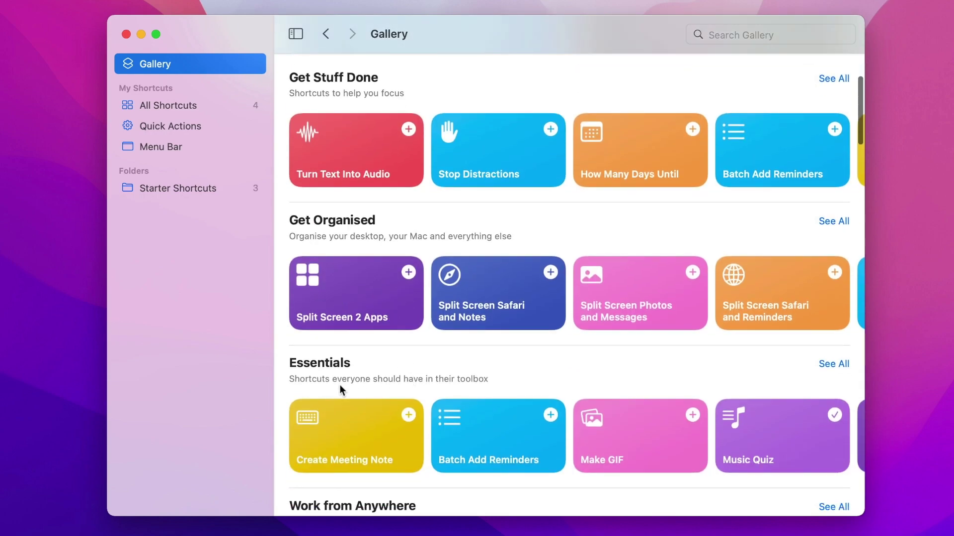
scroll(339, 384, "down", 20)
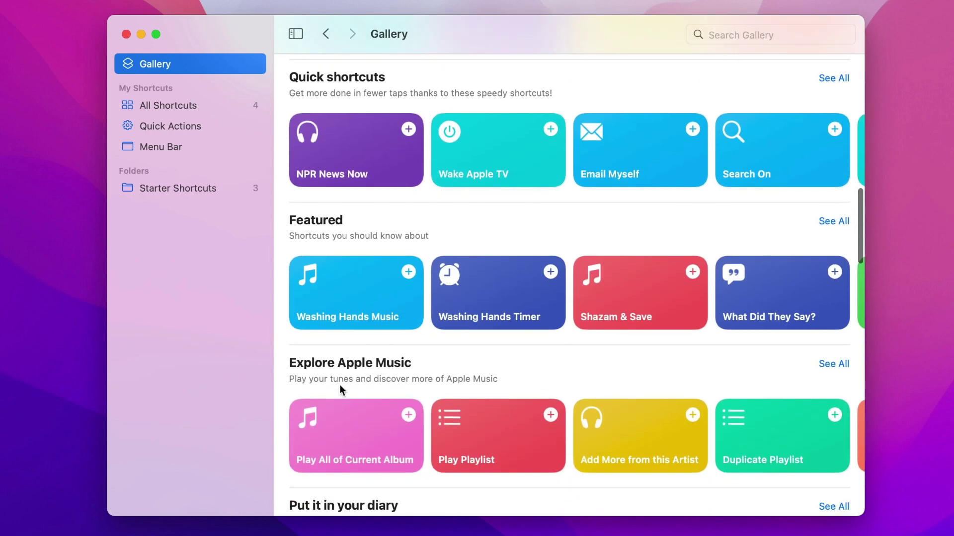
scroll(338, 384, "down", 8)
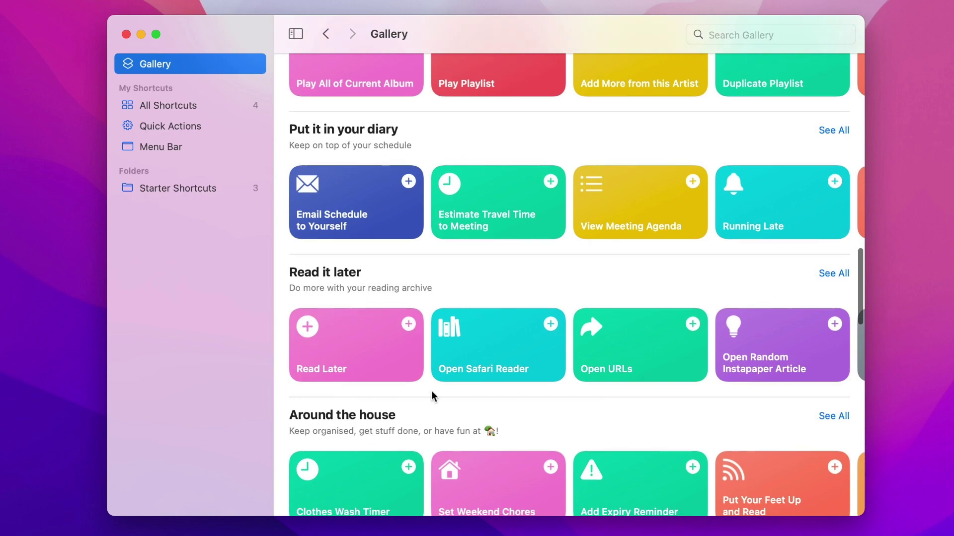
scroll(431, 391, "up", 20)
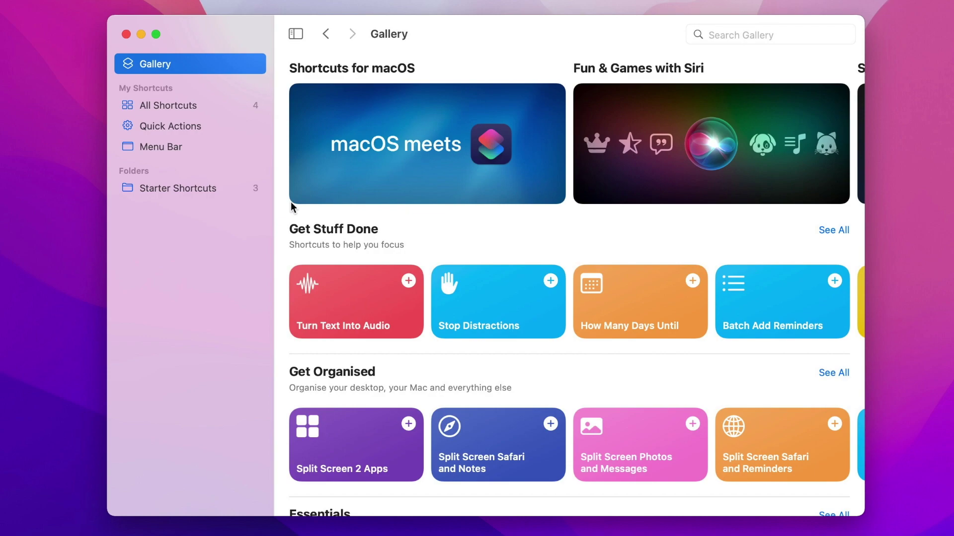
scroll(625, 134, "right", 8)
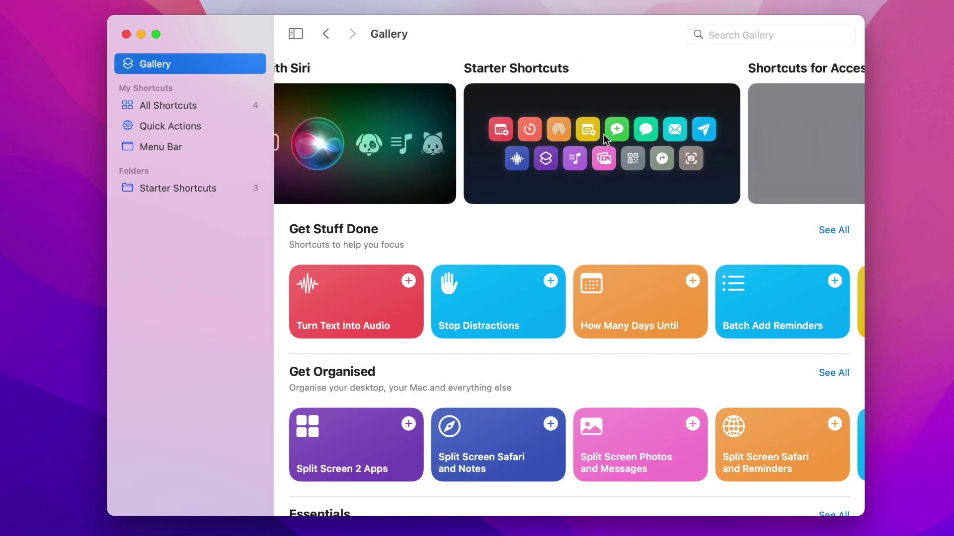
- Add New Note with Date from Starter Shortcuts and view it in All Shortcuts
left_click(579, 132)
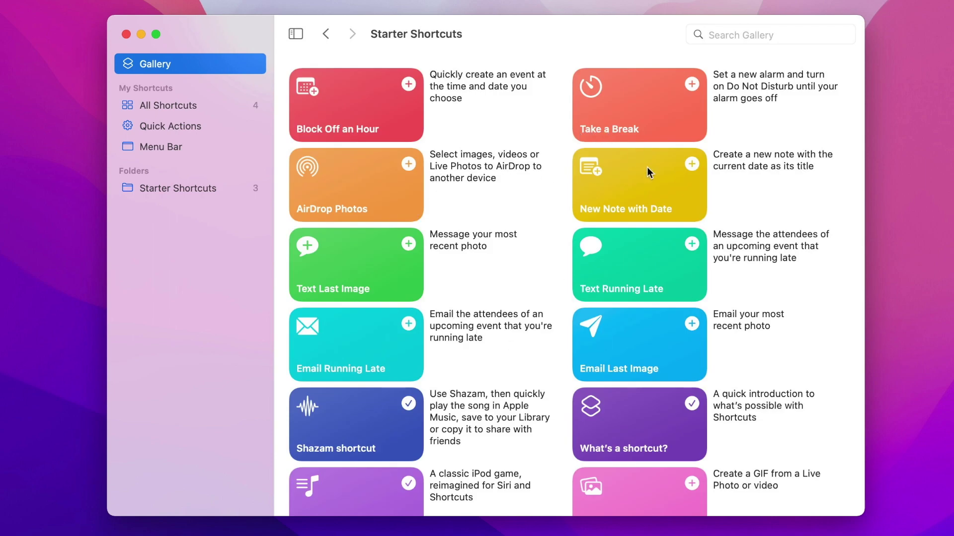
left_click(692, 164)
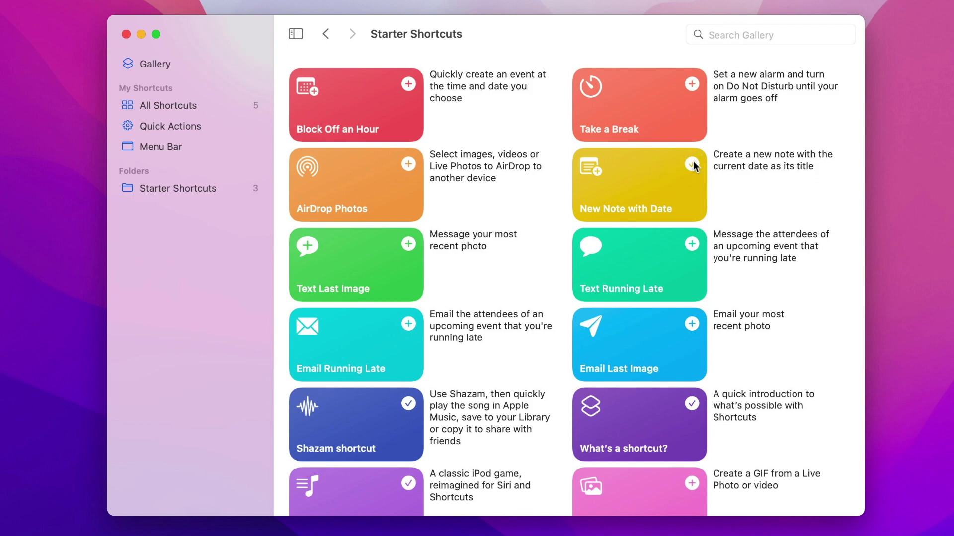
left_click(166, 105)
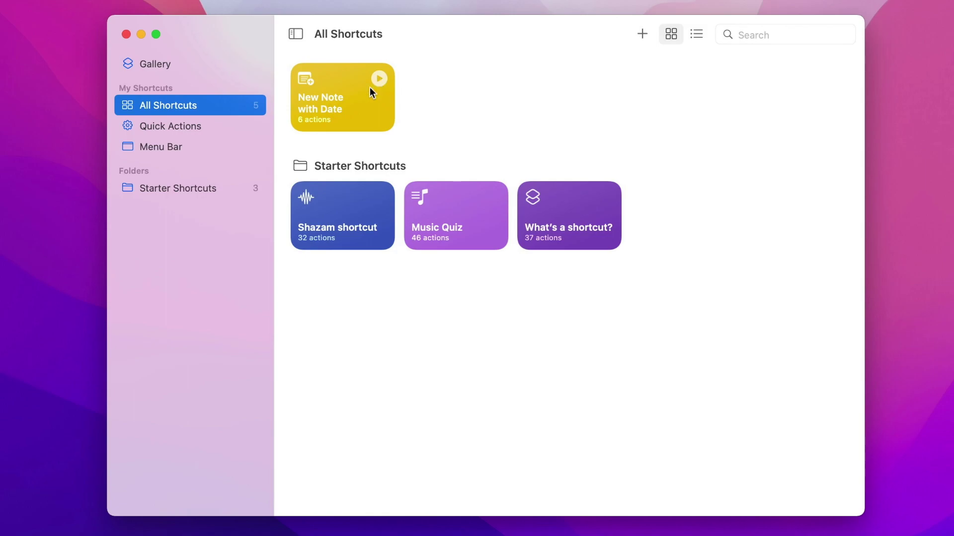
- Open New Note with Date in the editor to see its actions
left_click(348, 97)
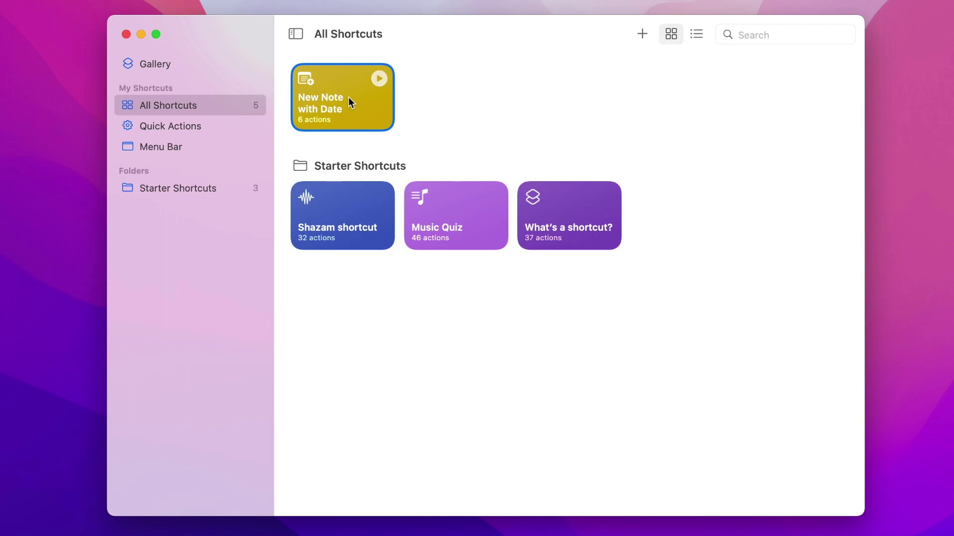
left_click(422, 87)
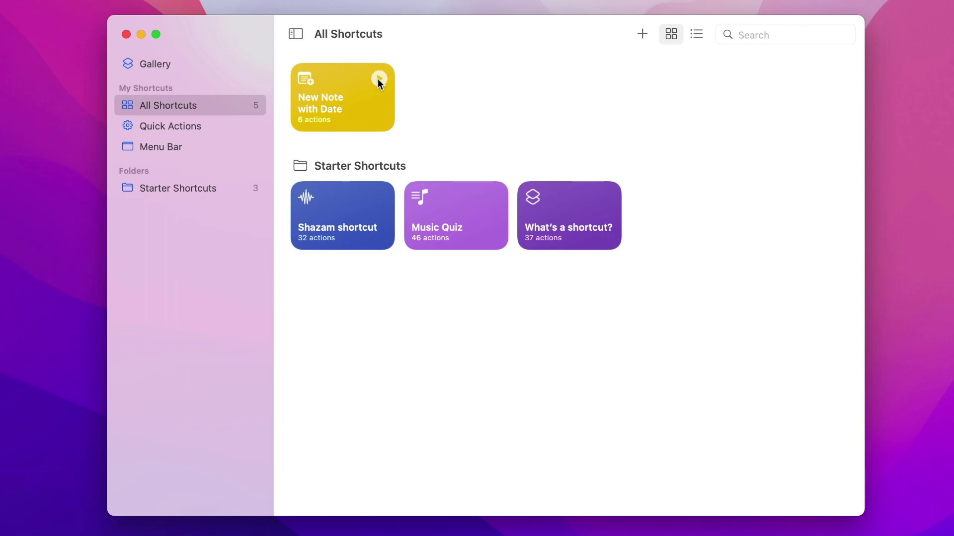
double_click(337, 101)
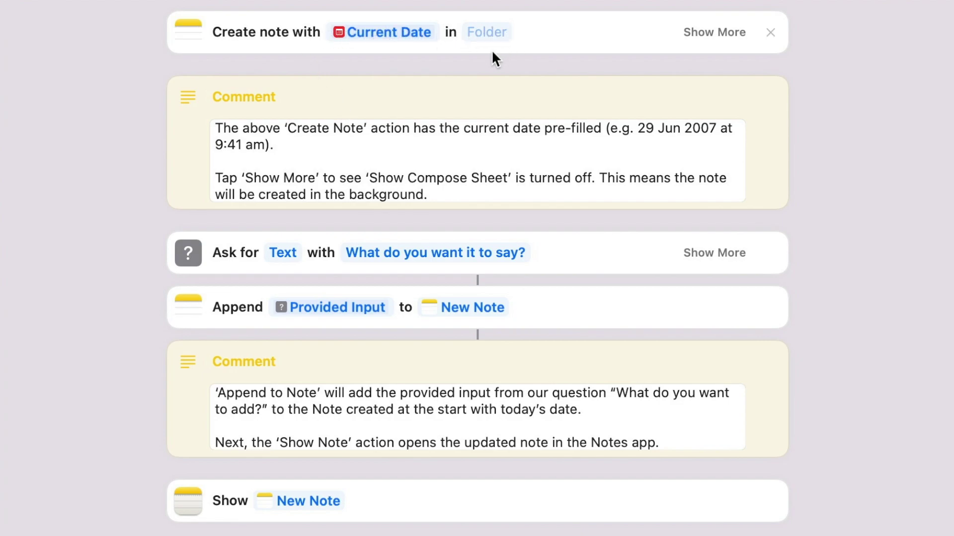
- Save notes to the Work folder and change the Ask for Text prompt to 'Type your Note here'
left_click(487, 31)
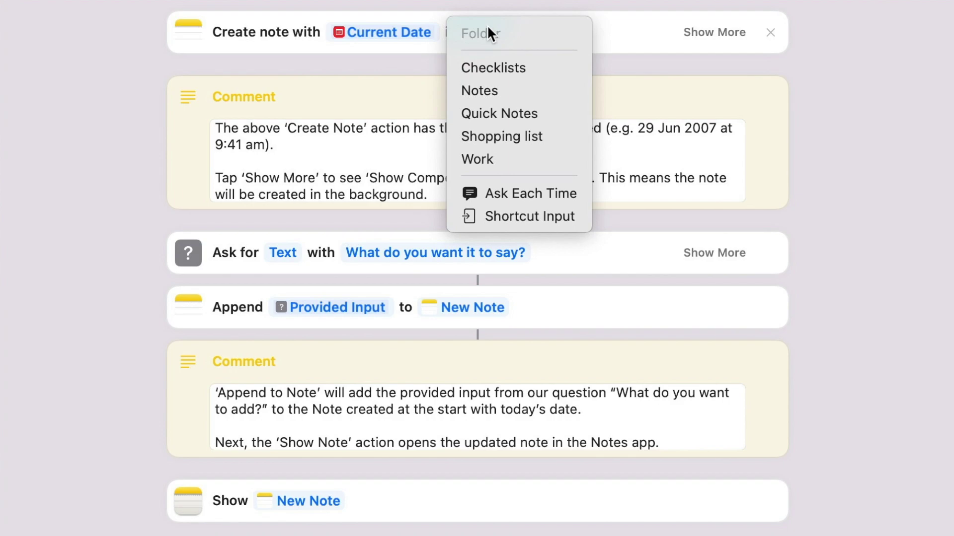
left_click(474, 158)
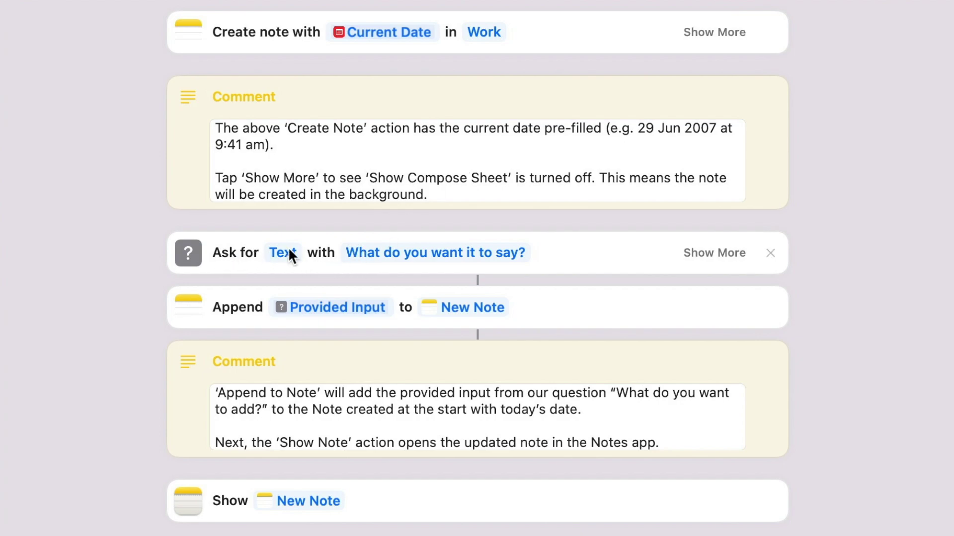
left_click(387, 251)
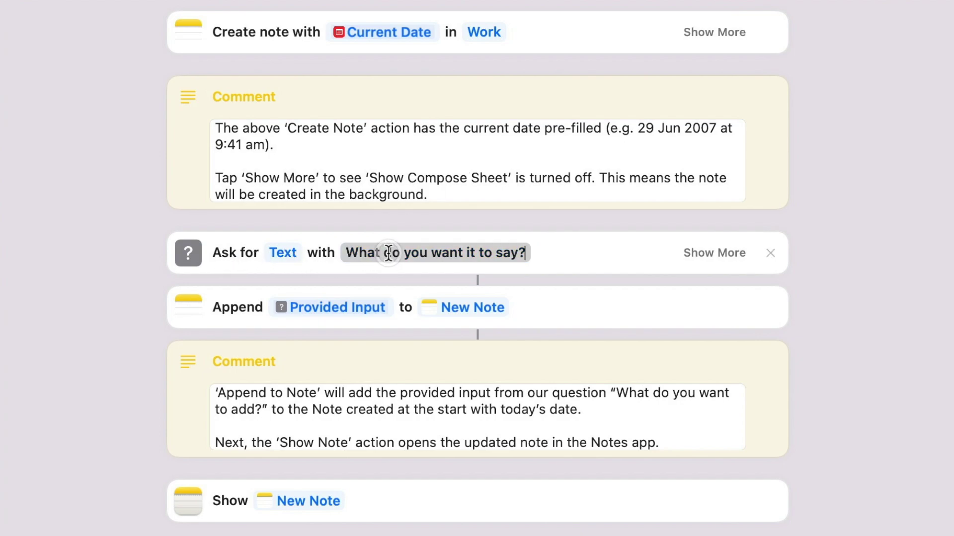
left_click_drag(519, 253, 350, 257)
type("T")
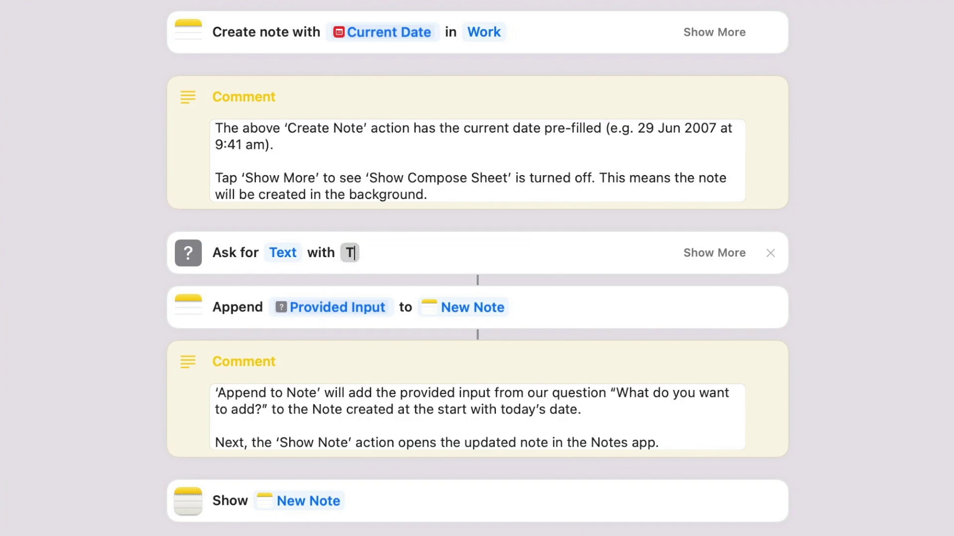
type("ype your Note here")
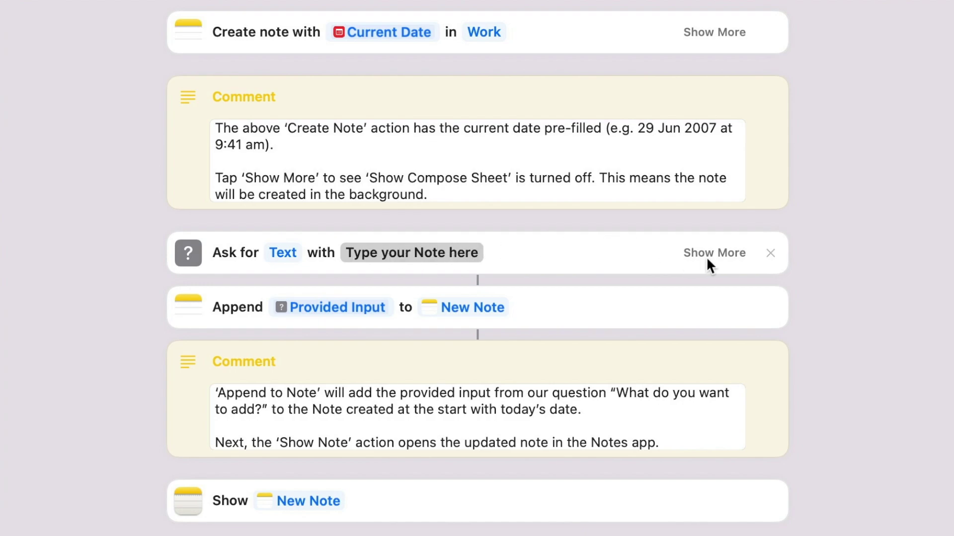
left_click(721, 253)
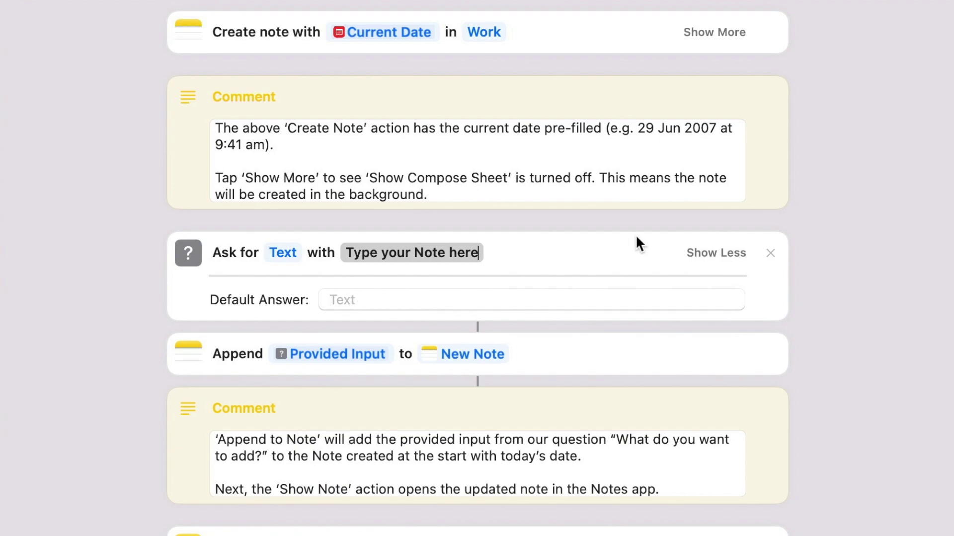
left_click(745, 253)
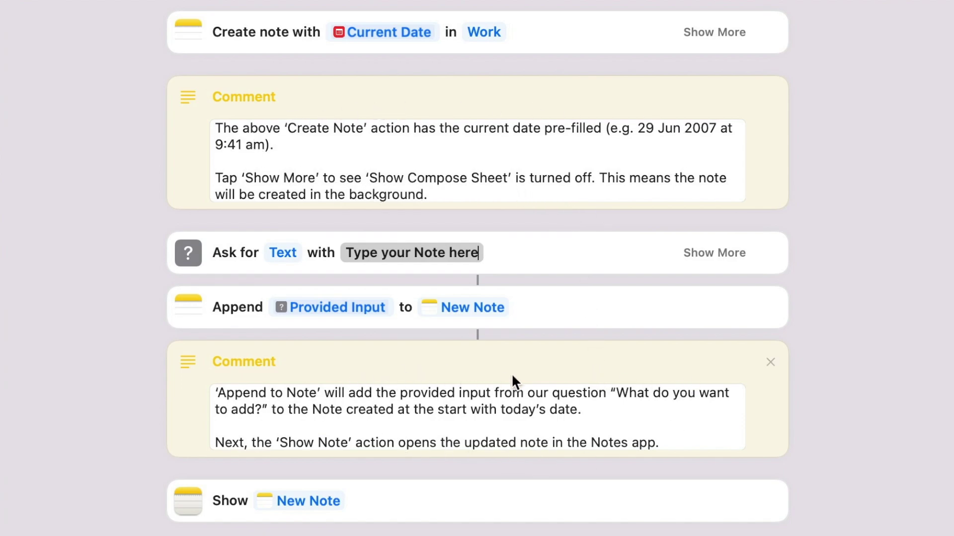
left_click(546, 253)
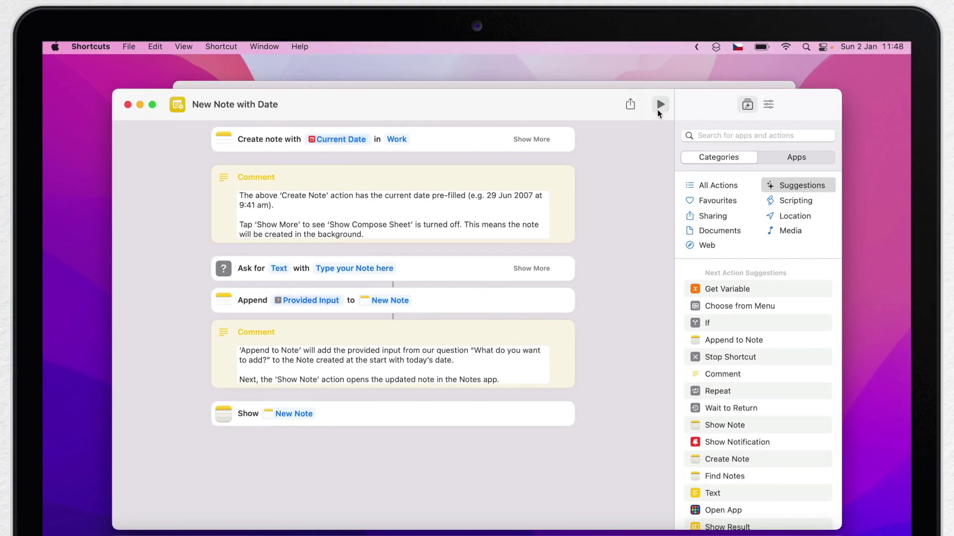
- Run the shortcut, allow Notes access, and enter 'Subscribe to AOA' as the note text
left_click(710, 80)
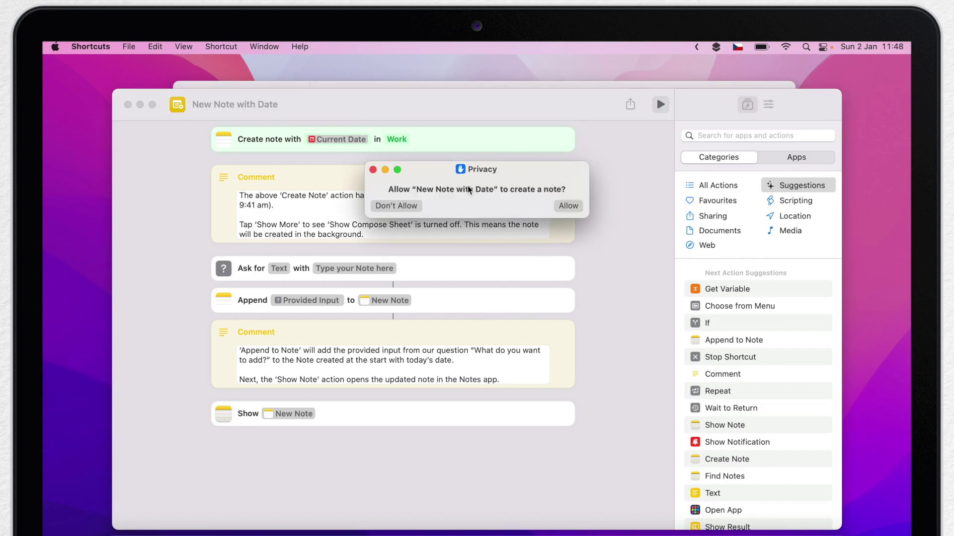
left_click(568, 206)
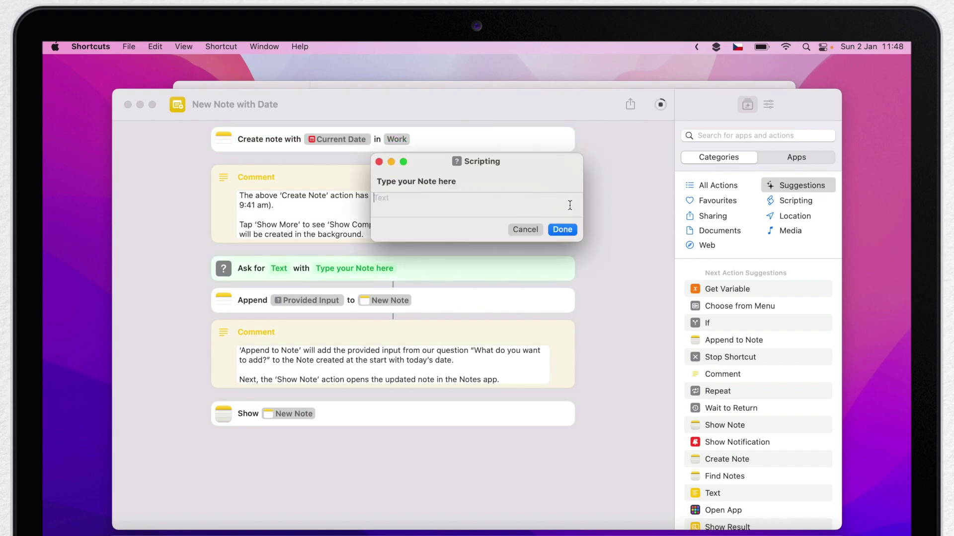
left_click(567, 205)
type("Subscribe to AOA")
left_click(563, 229)
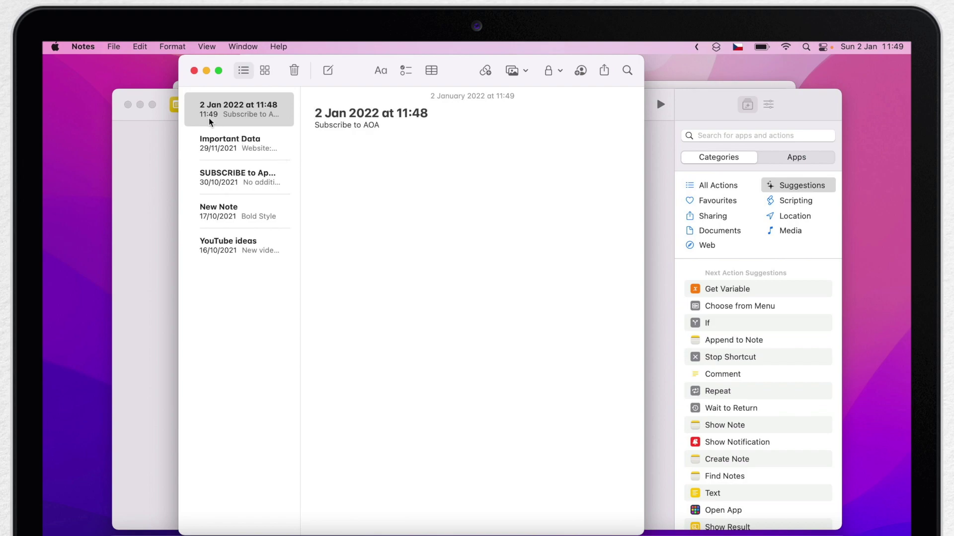
- Close the Notes window after checking the 2 Jan 2022 note
left_click(194, 70)
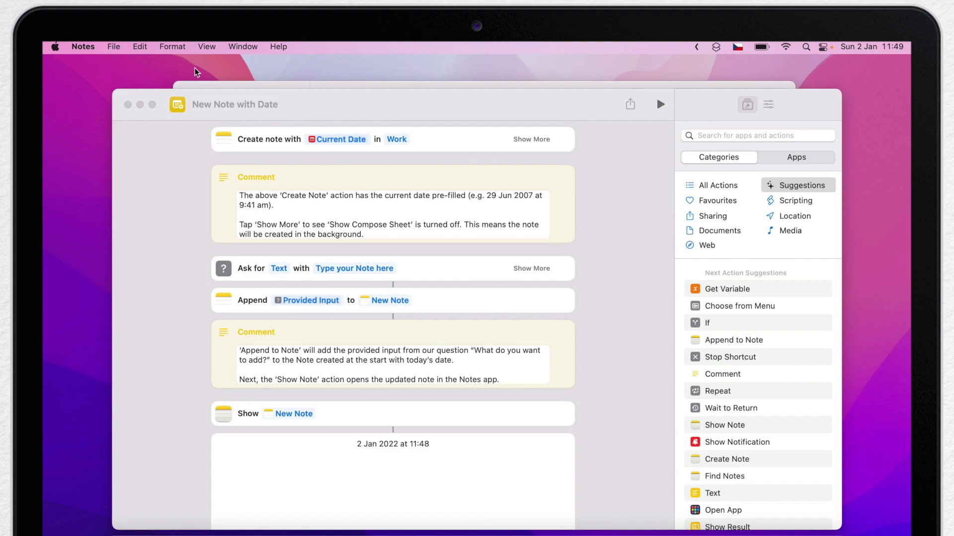
- Inspect the Current Date token's date format, leaving it at Medium
left_click(400, 161)
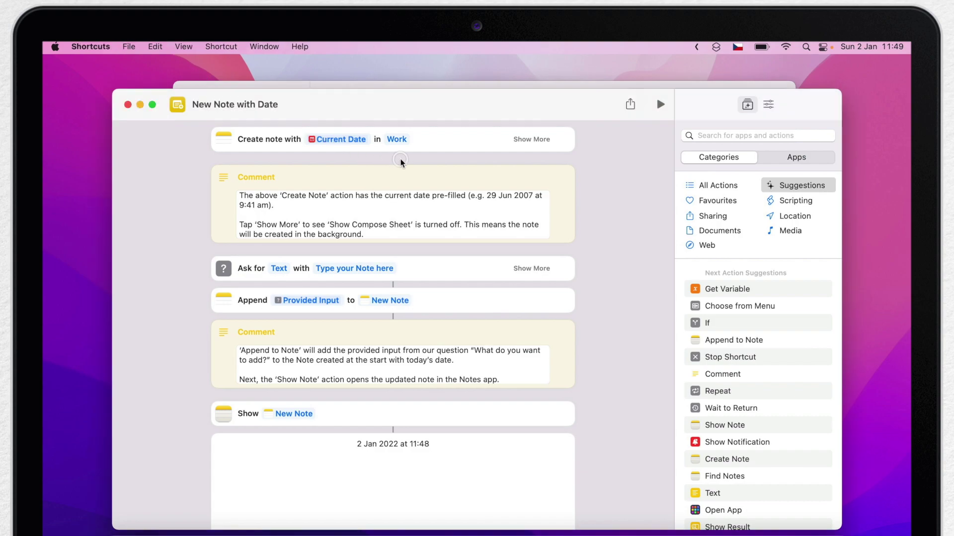
left_click(339, 143)
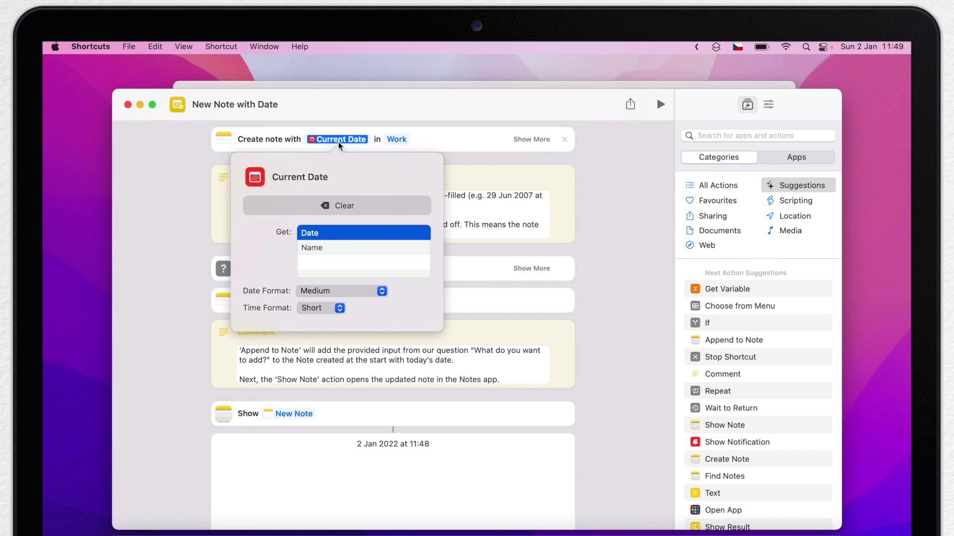
left_click(381, 292)
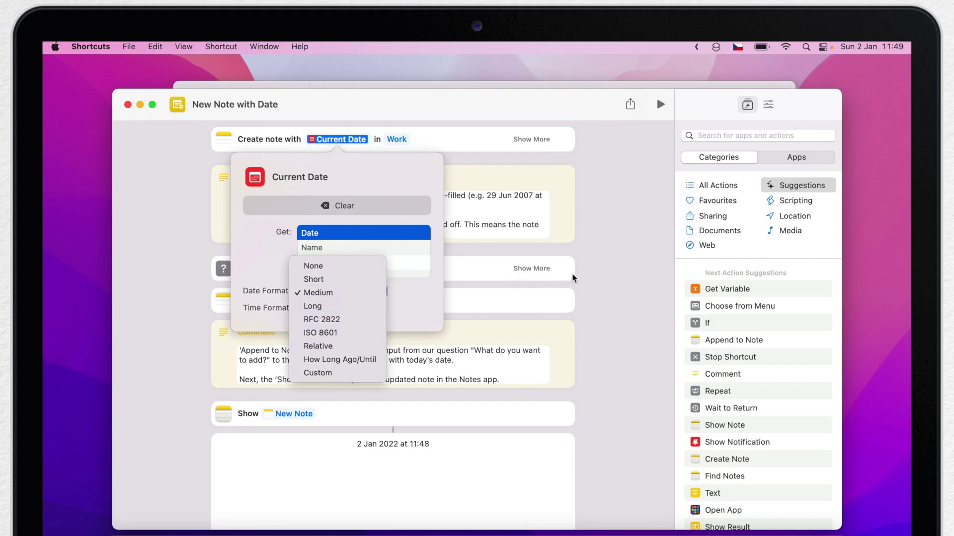
left_click(594, 277)
left_click(594, 277)
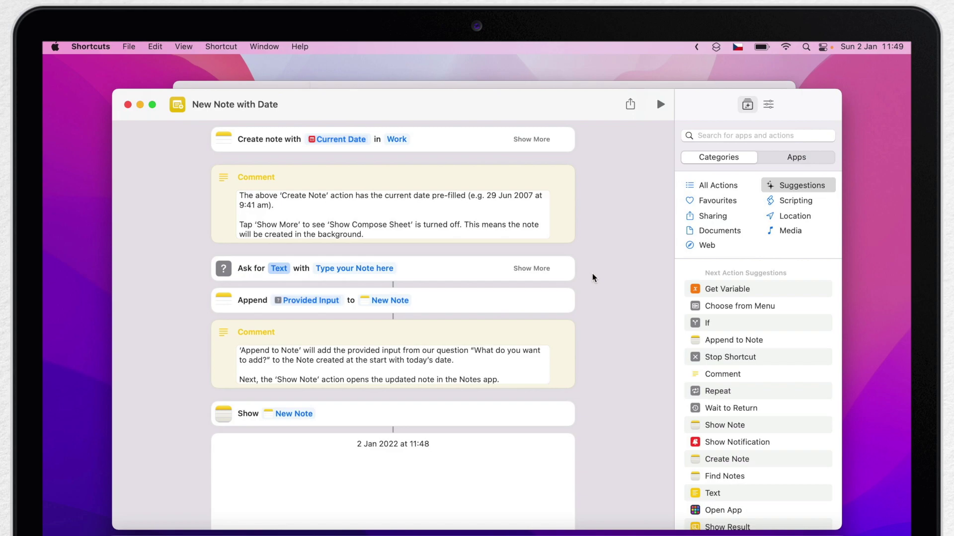
- Delete the Show New Note action and open the shortcut's details settings
scroll(594, 277, "down", 3)
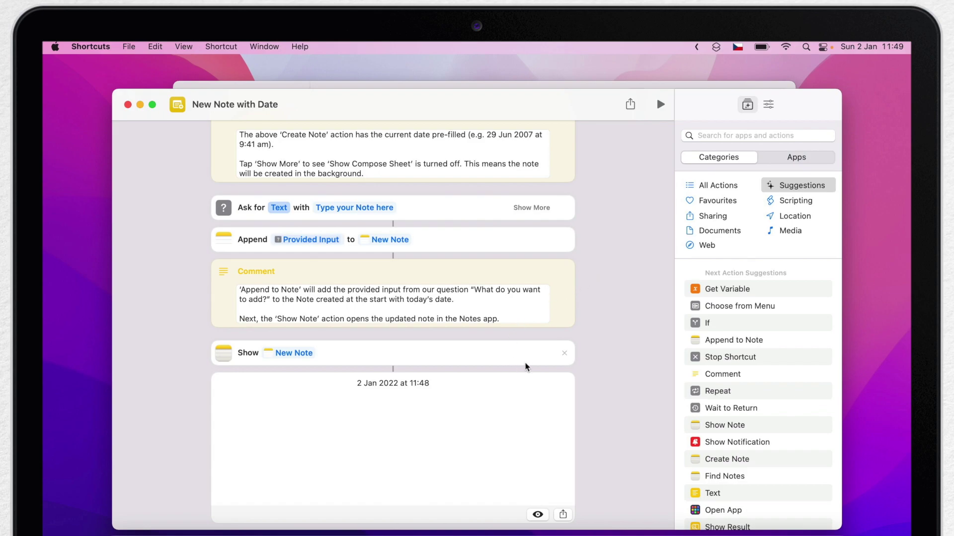
left_click(565, 355)
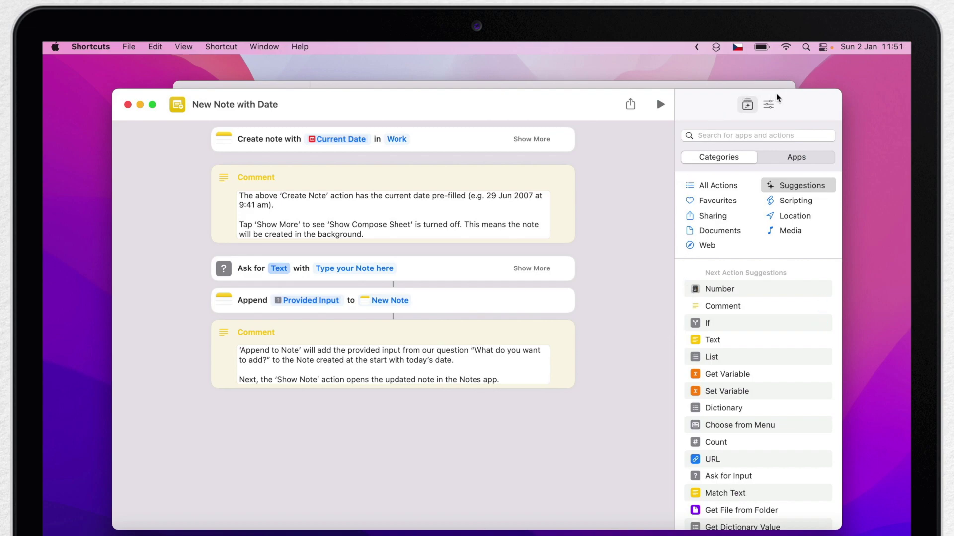
left_click(768, 105)
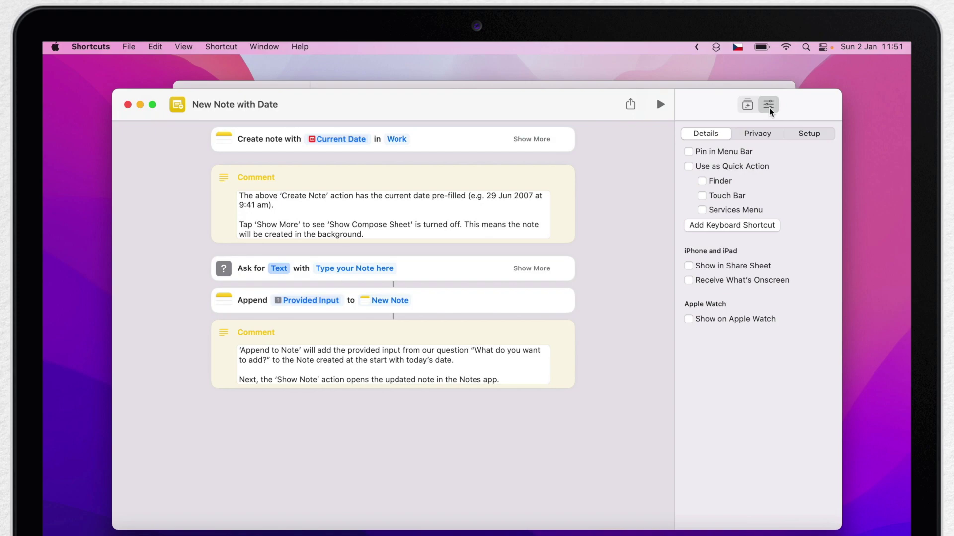
- Pin New Note with Date to the menu bar, run it from there, and keep Quick Action off
left_click(689, 152)
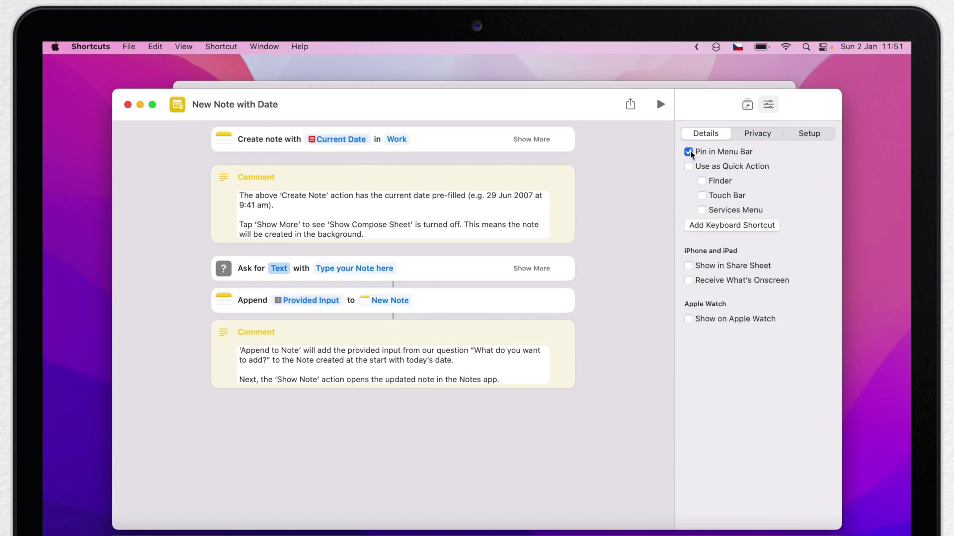
left_click(716, 46)
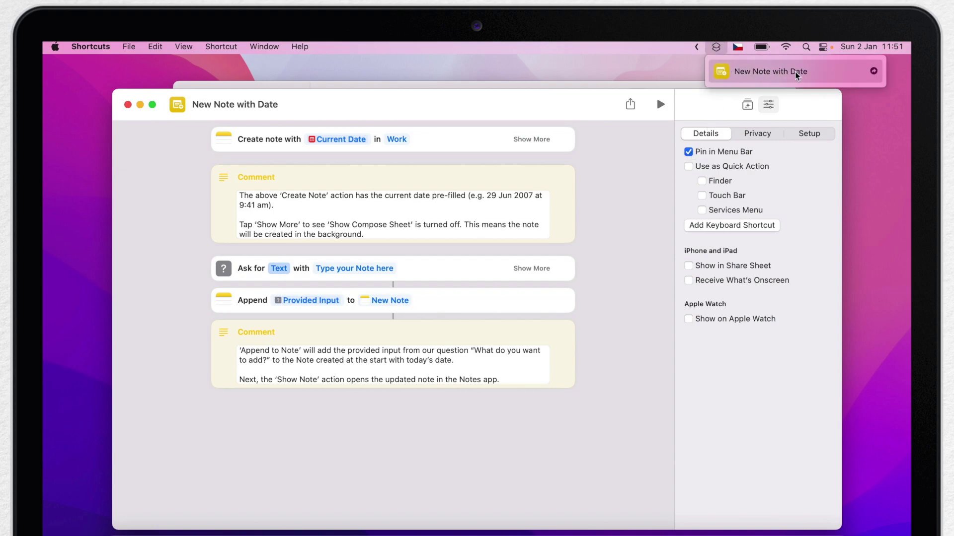
left_click(740, 79)
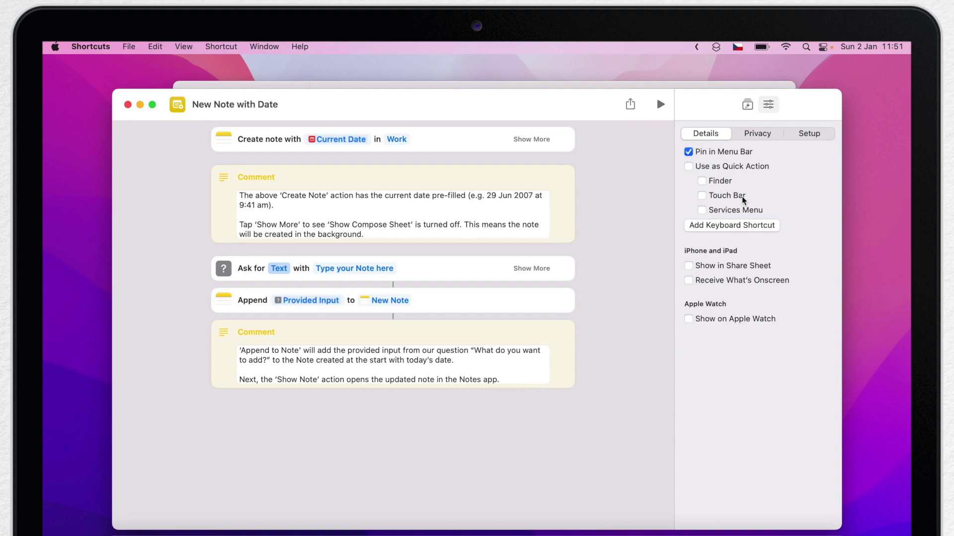
left_click(717, 226)
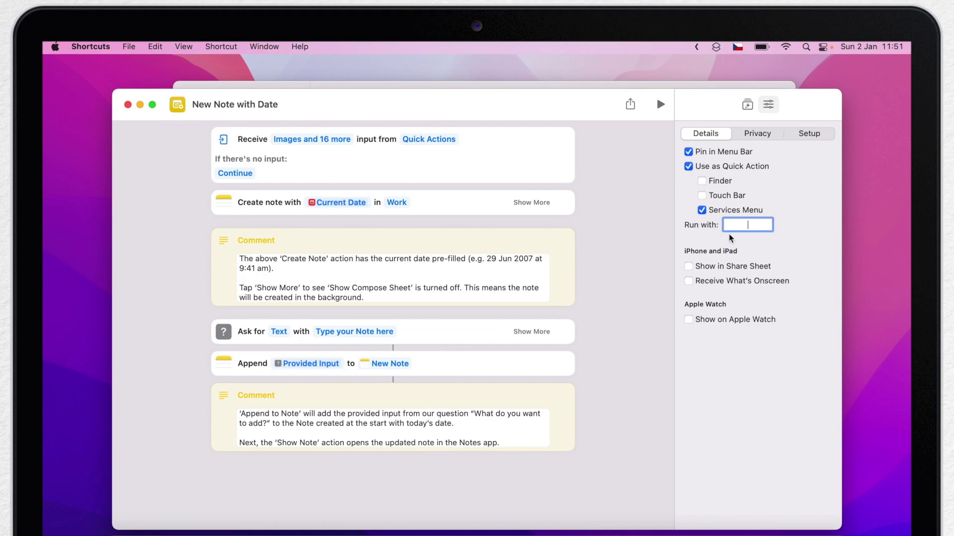
left_click(688, 167)
left_click(685, 242)
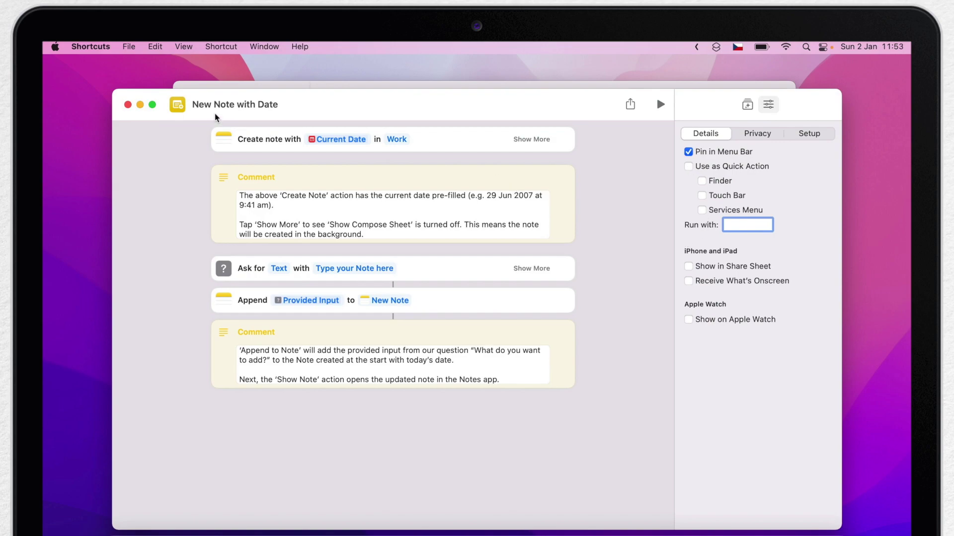
- Preview the actions of the Gallery's Stop Distractions shortcut, then return to All Shortcuts
left_click(128, 104)
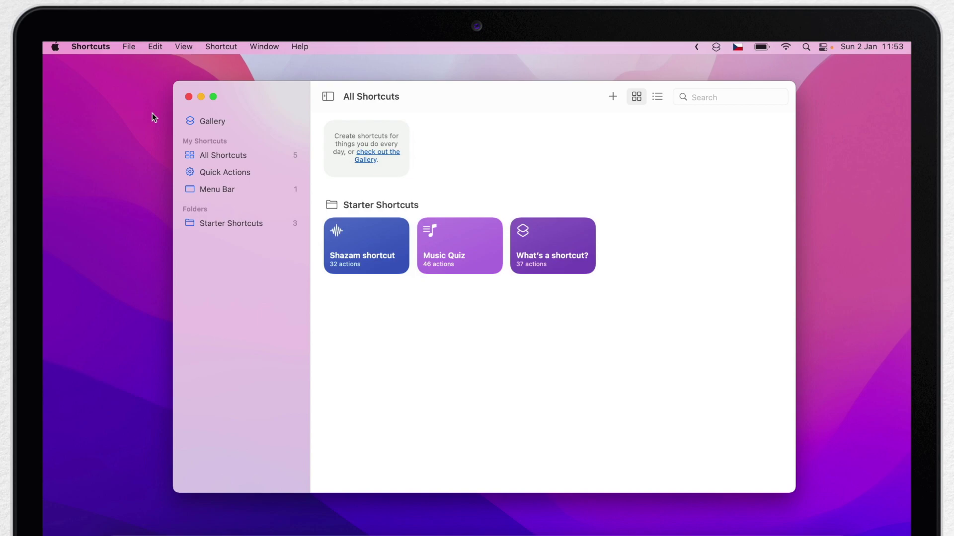
left_click(214, 122)
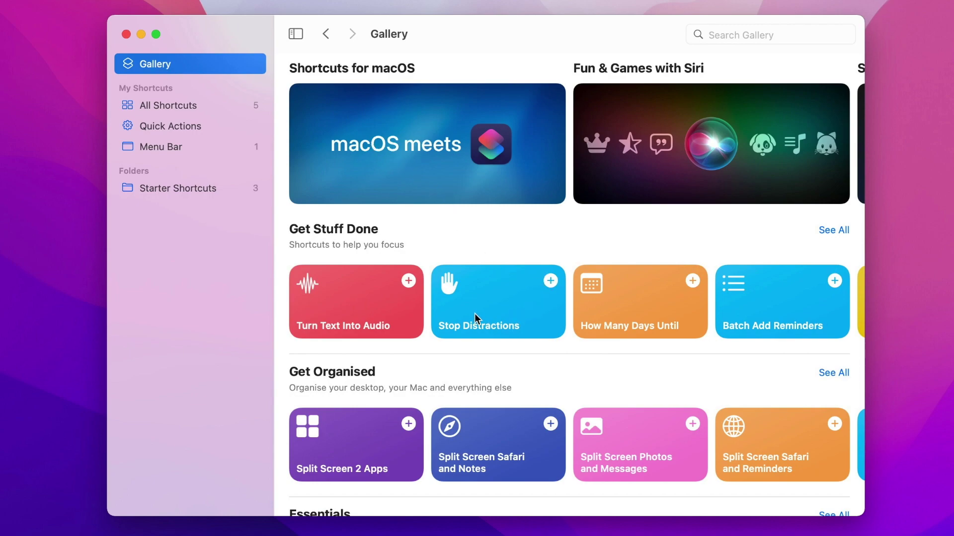
left_click(490, 300)
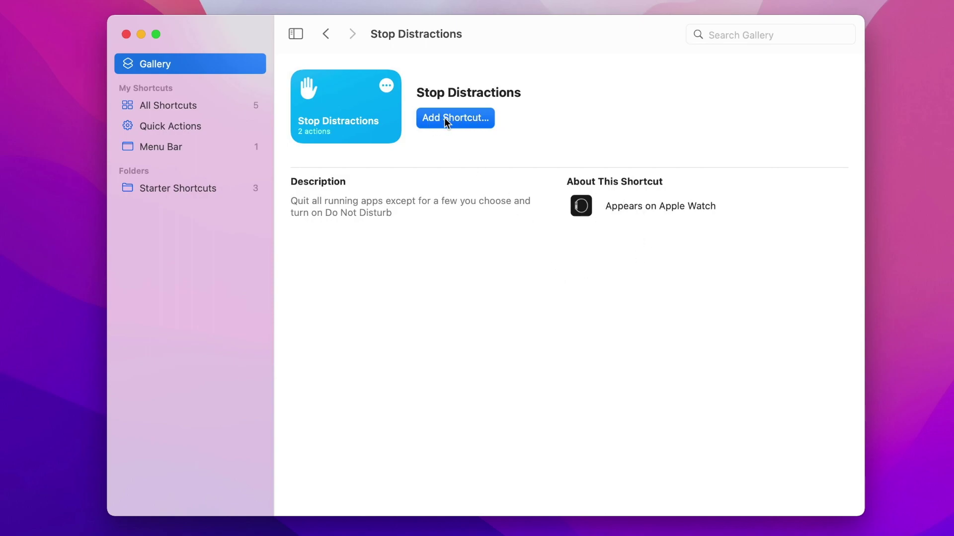
left_click(387, 85)
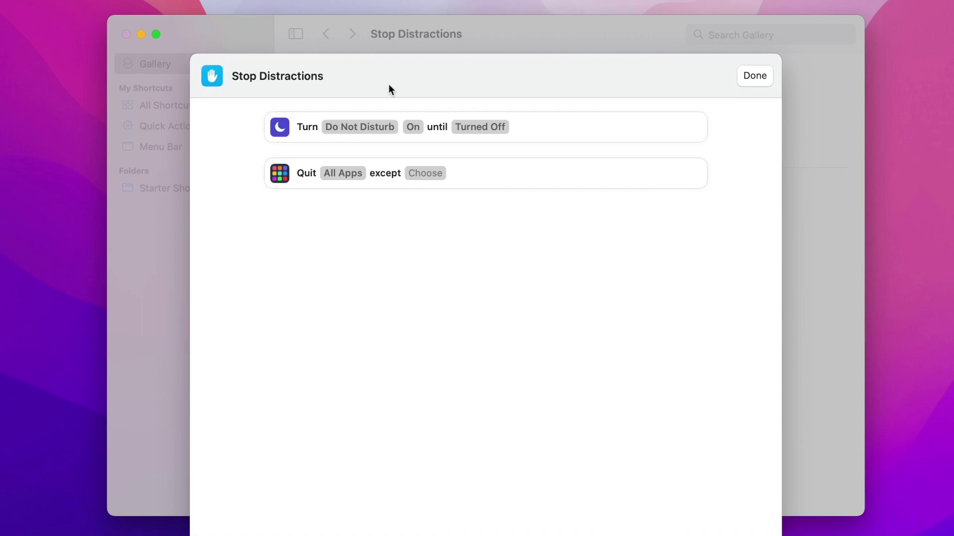
left_click(754, 79)
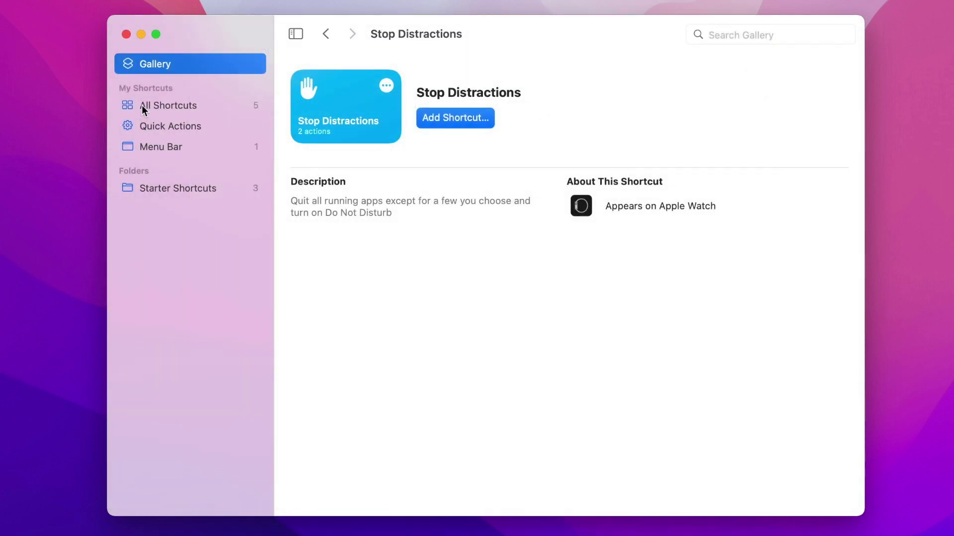
left_click(150, 106)
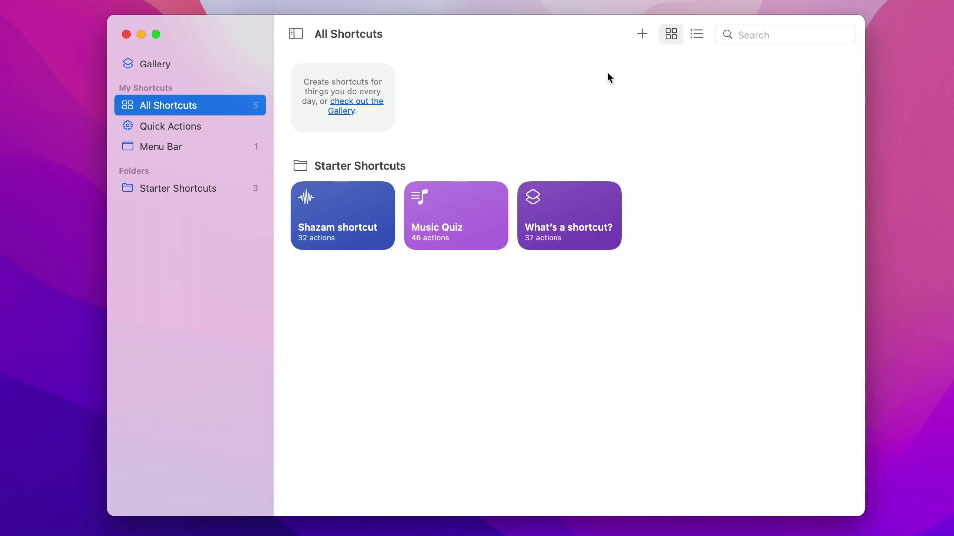
left_click(643, 35)
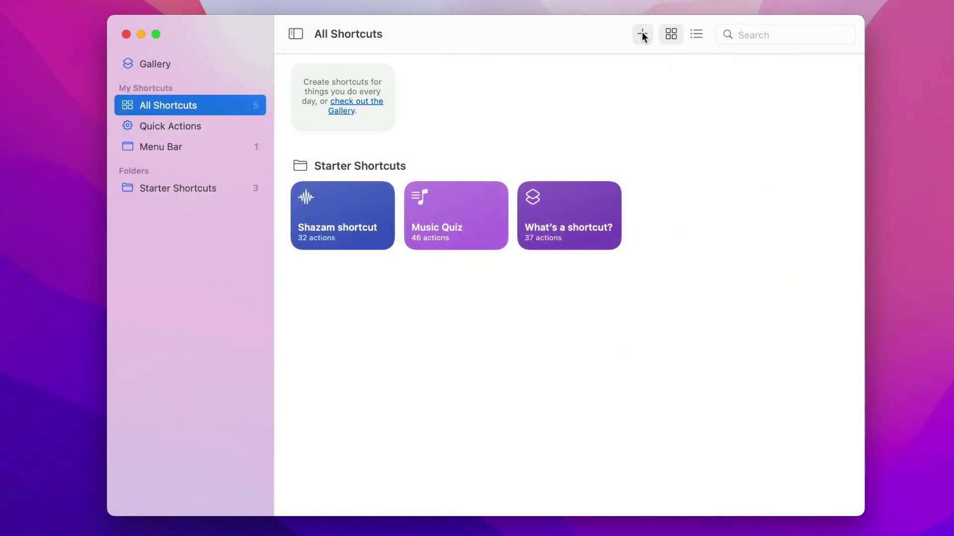
- Create a new empty shortcut and browse action categories from Favorites to Calculator's actions
left_click(642, 34)
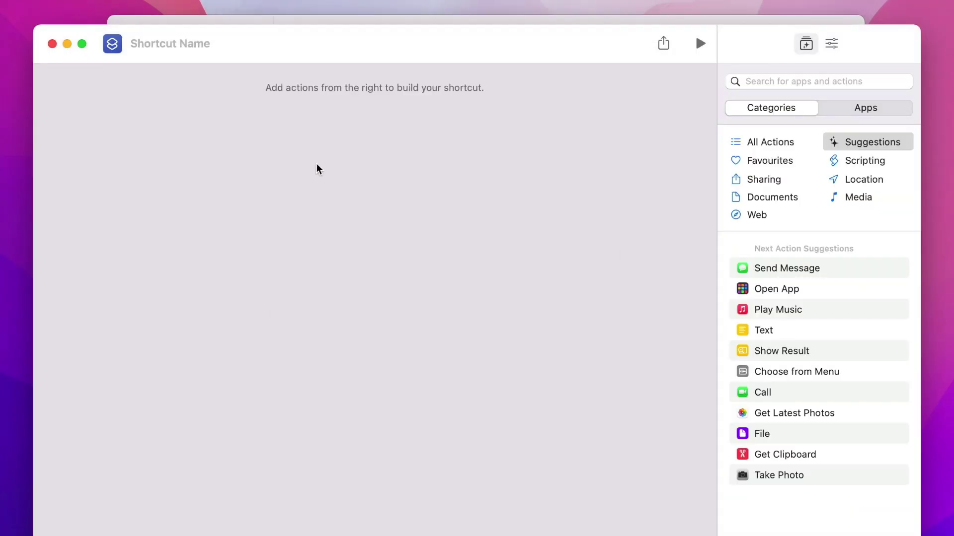
left_click(773, 158)
left_click(768, 185)
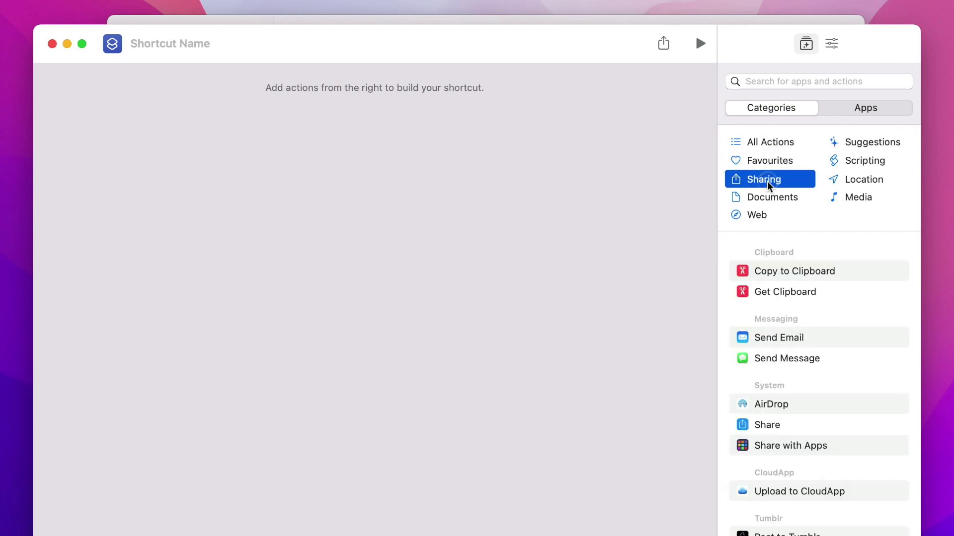
left_click(786, 292)
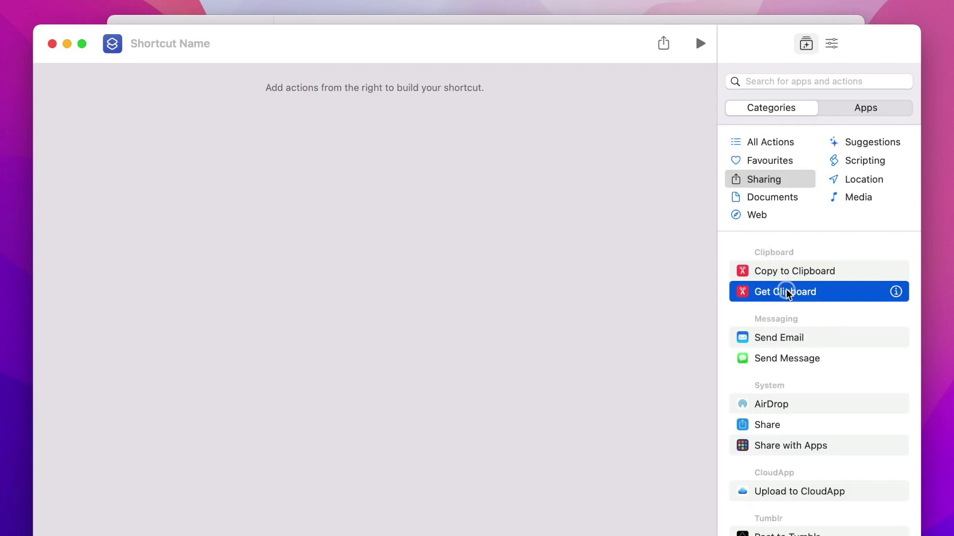
left_click(862, 161)
left_click(854, 114)
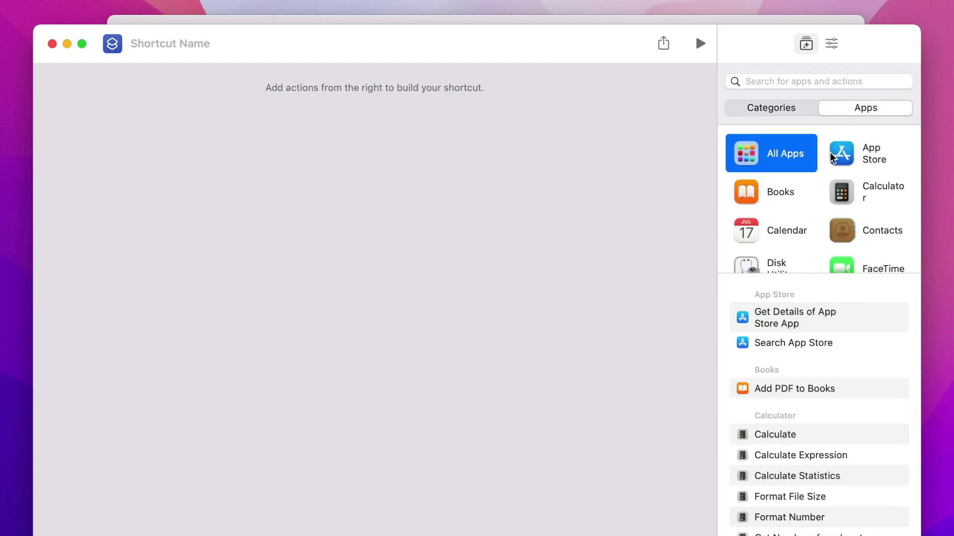
left_click(873, 162)
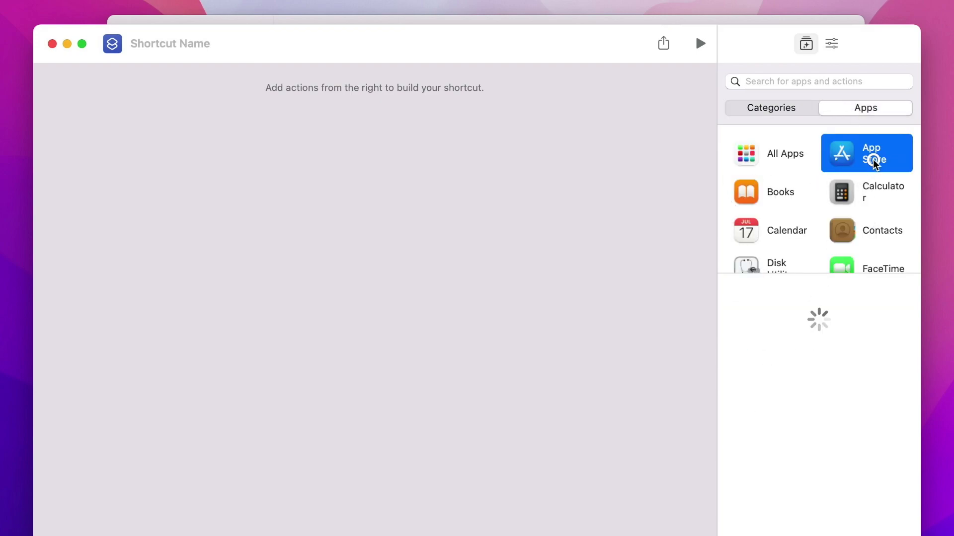
left_click(874, 191)
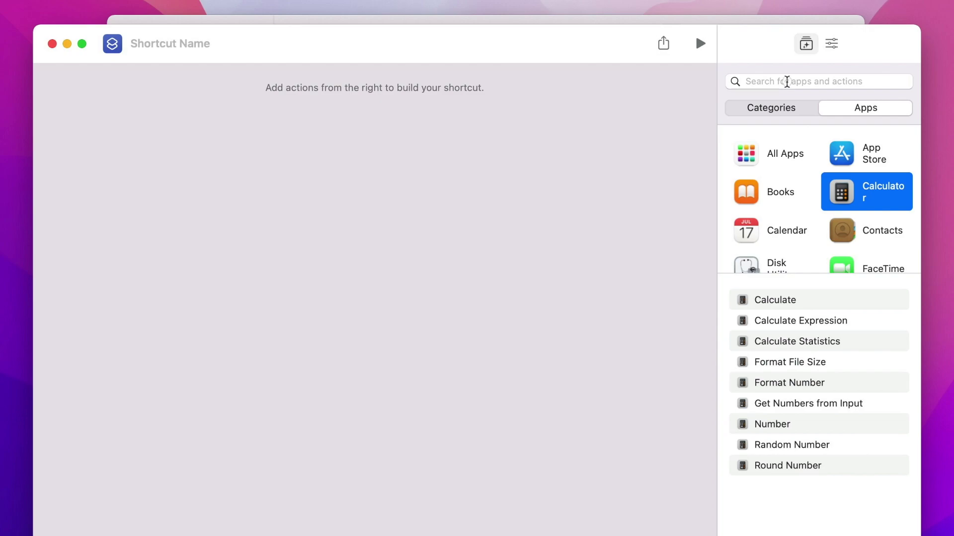
left_click(787, 81)
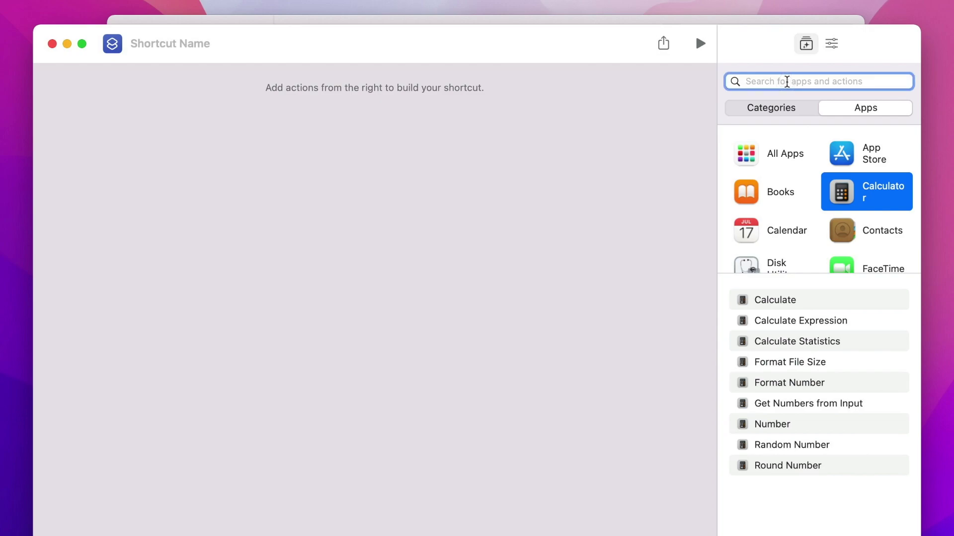
- Add a Quit action set to quit All Apps, with Safari as the exception
type("it")
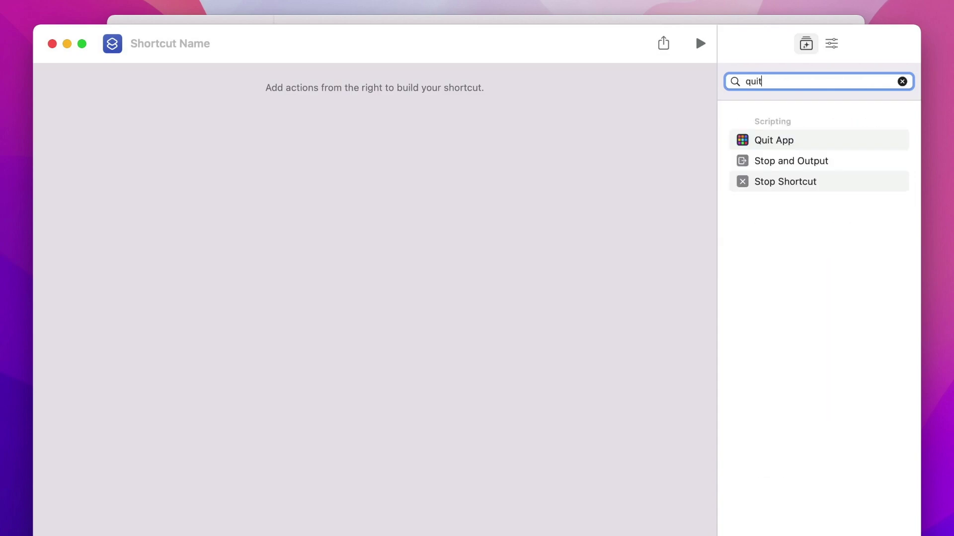
double_click(772, 141)
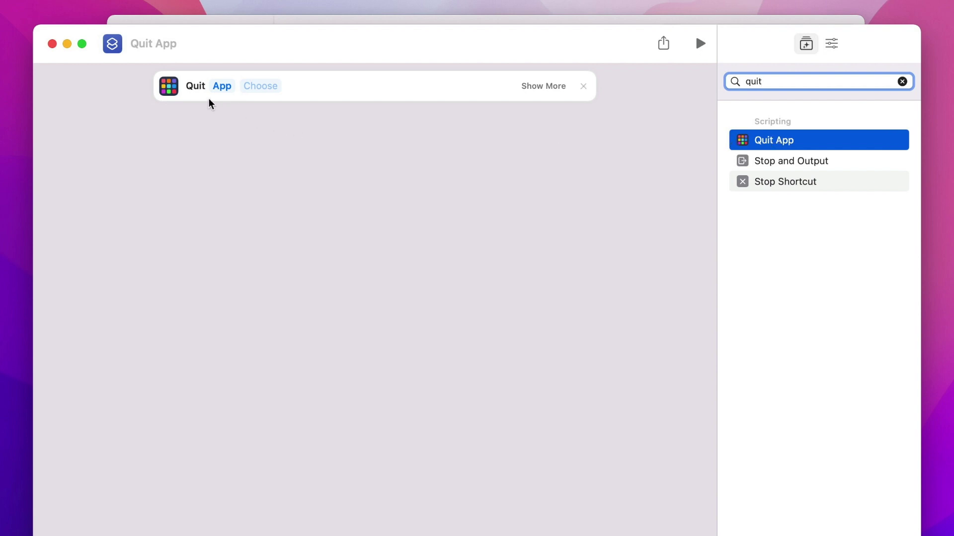
left_click(226, 86)
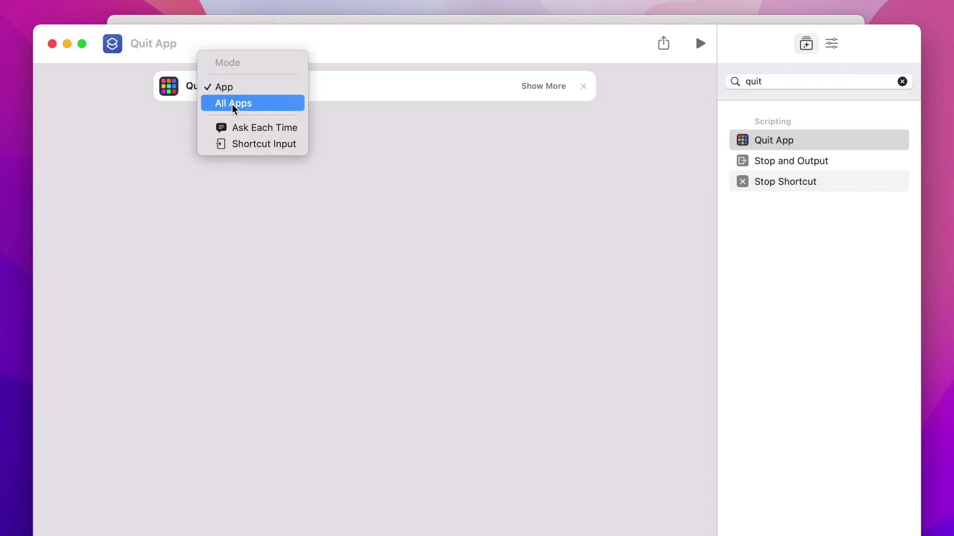
left_click(266, 104)
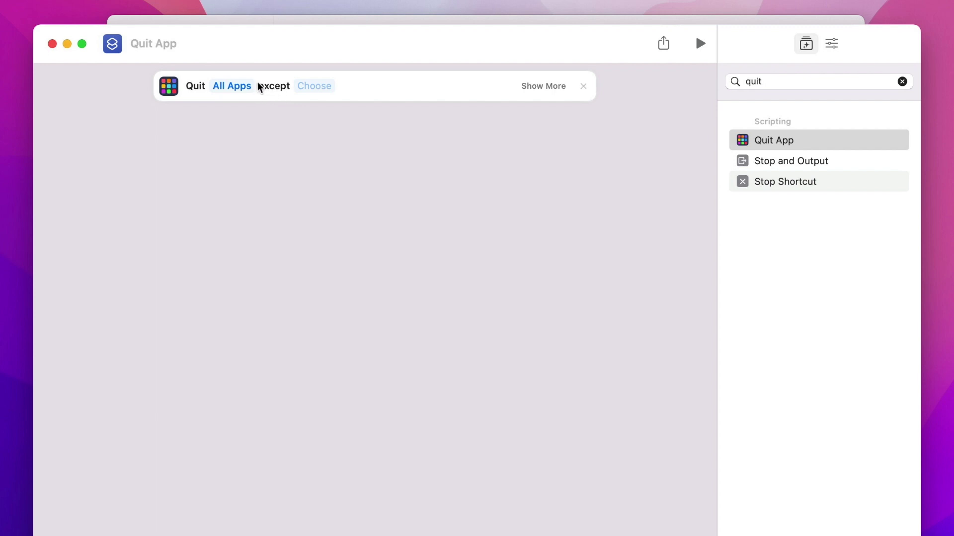
left_click(314, 86)
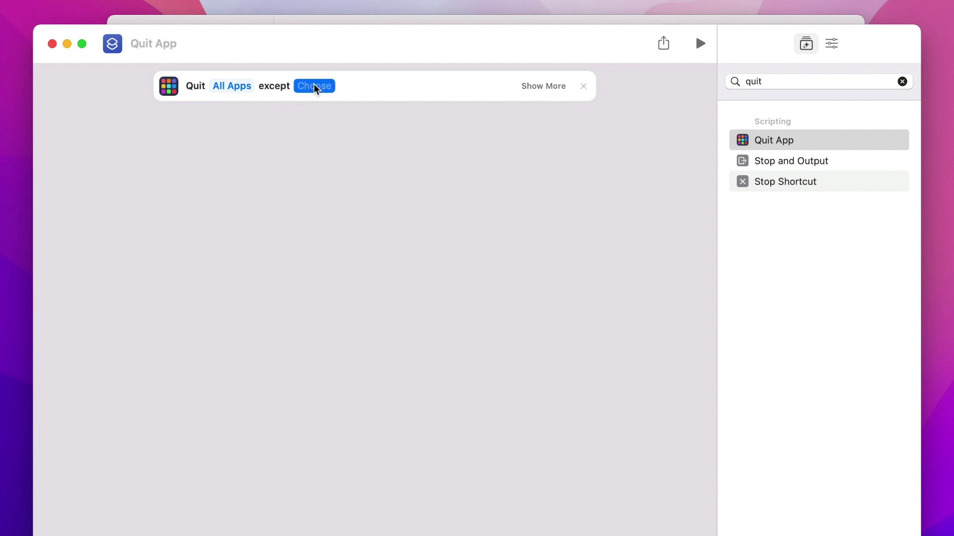
type("Sa")
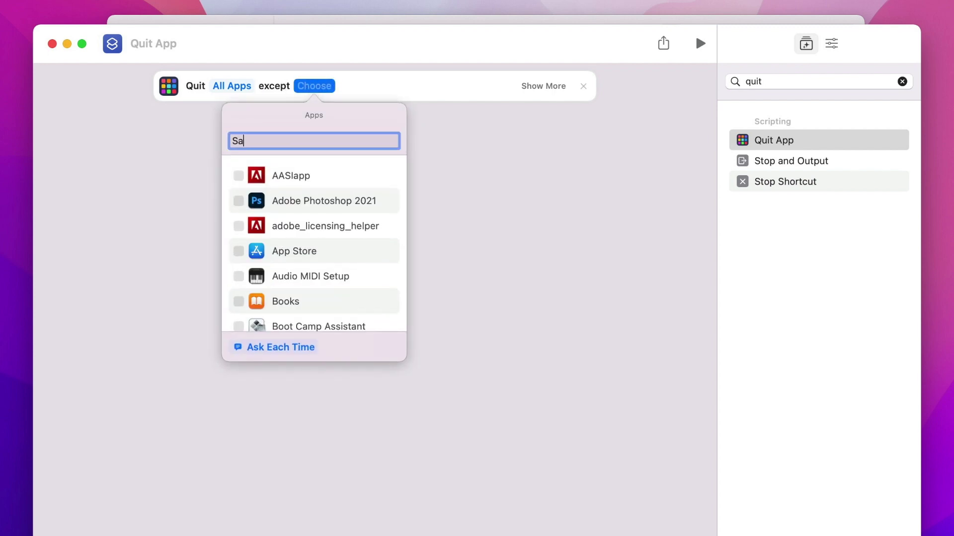
type("fari")
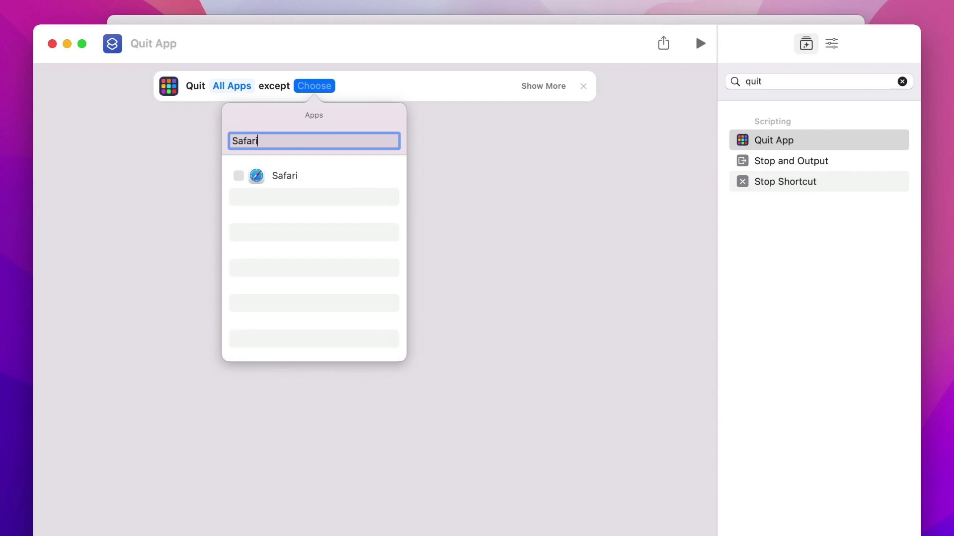
left_click(286, 175)
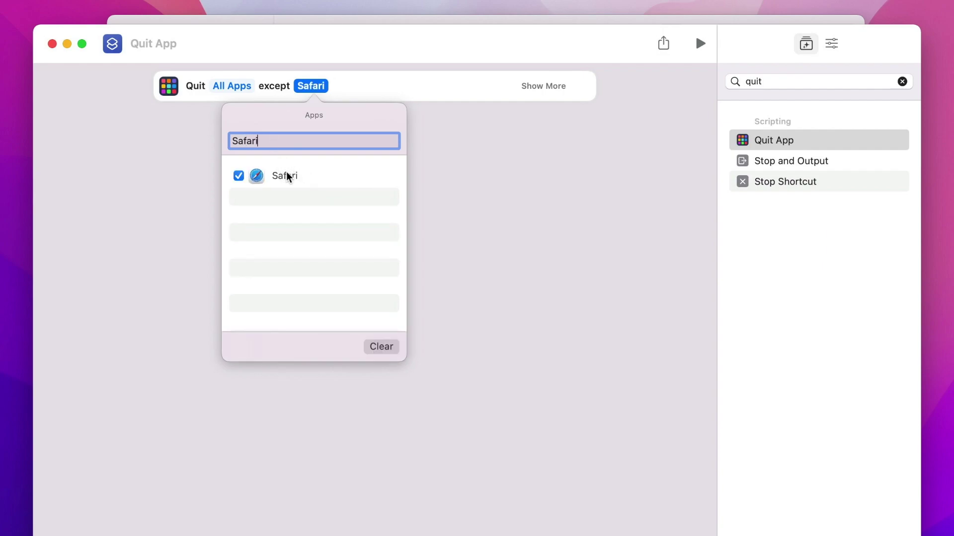
left_click(478, 157)
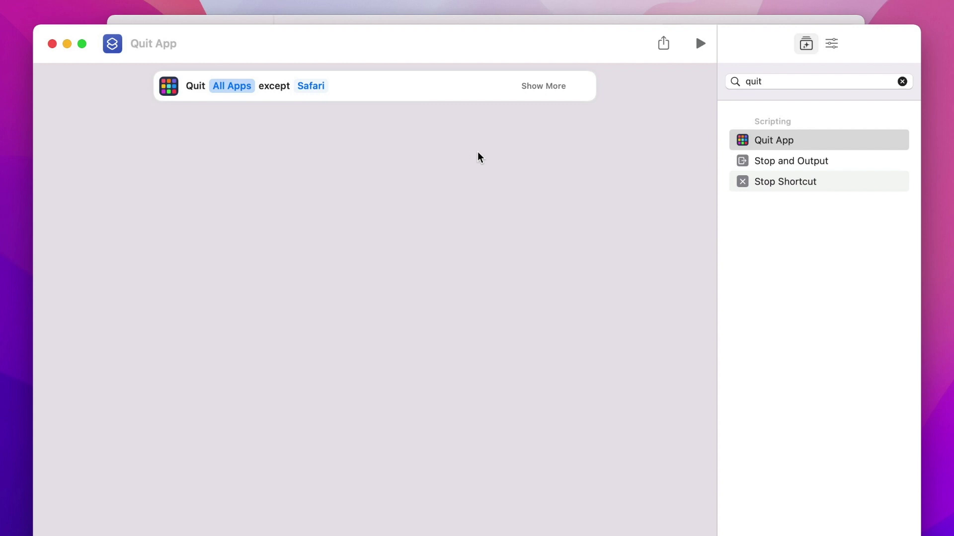
left_click(901, 81)
type("url")
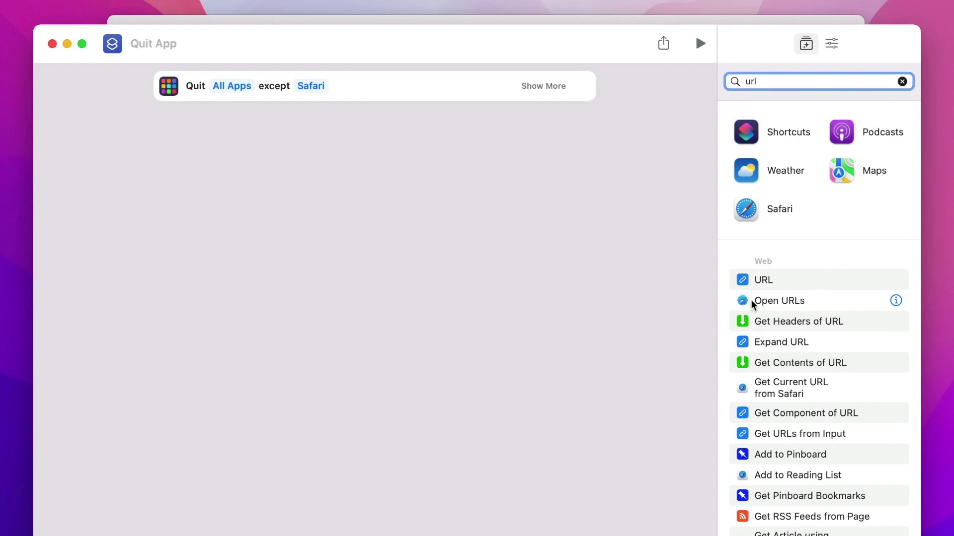
double_click(786, 303)
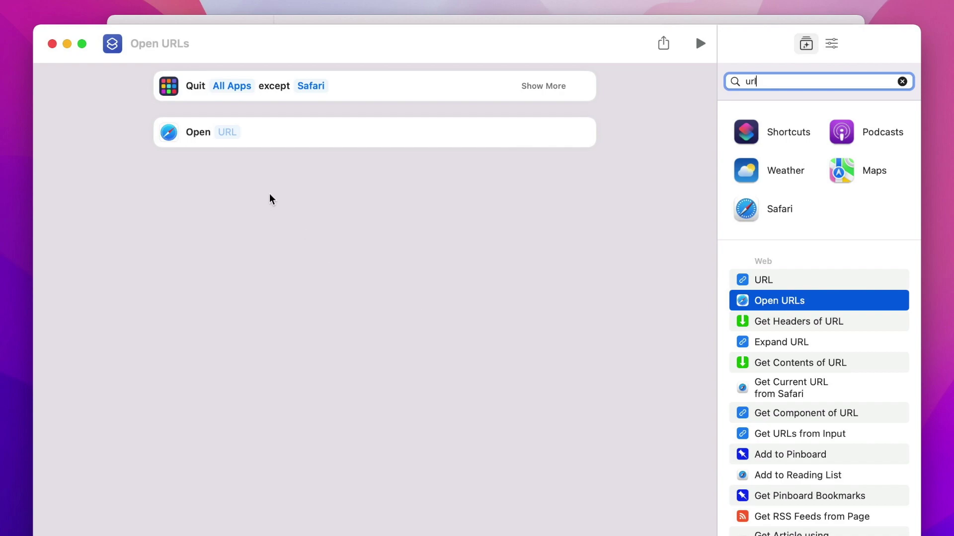
left_click(227, 133)
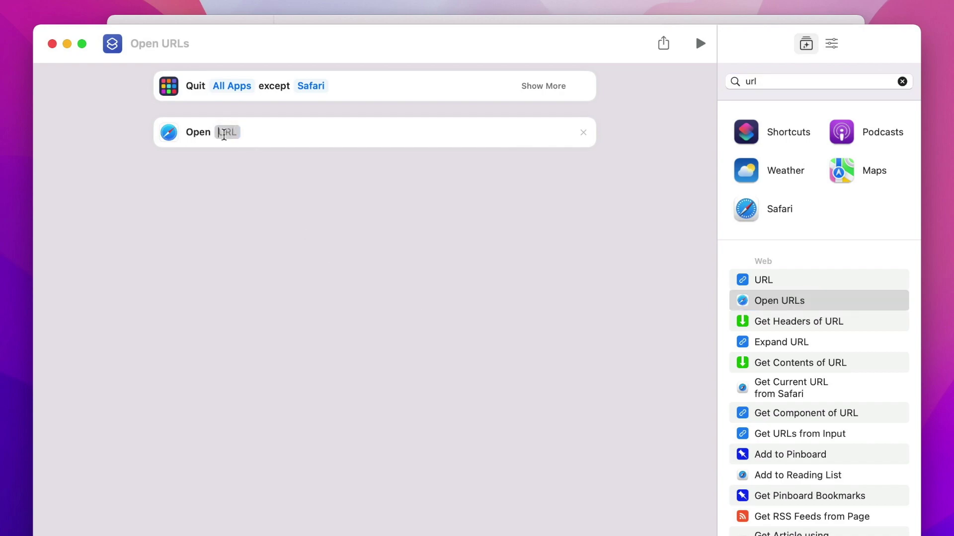
key("super+v")
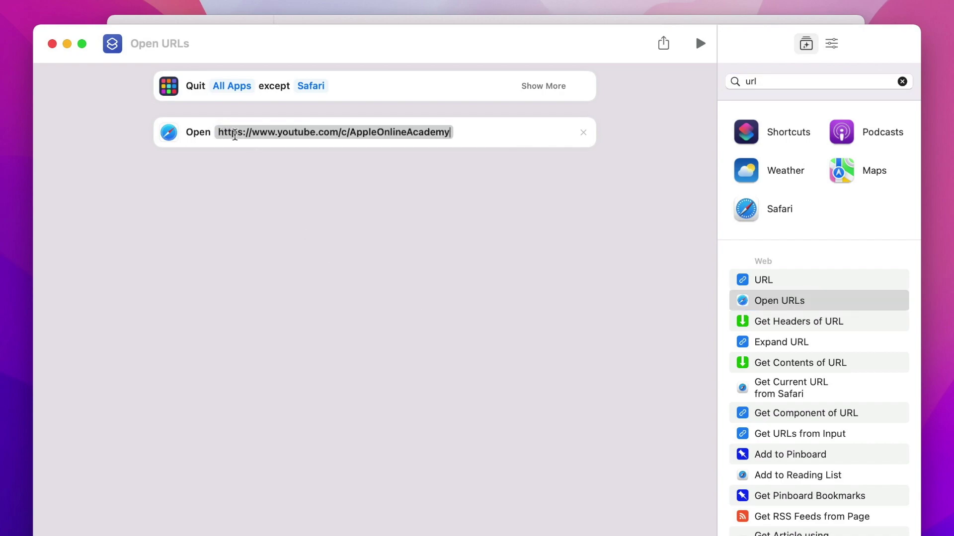
left_click(535, 217)
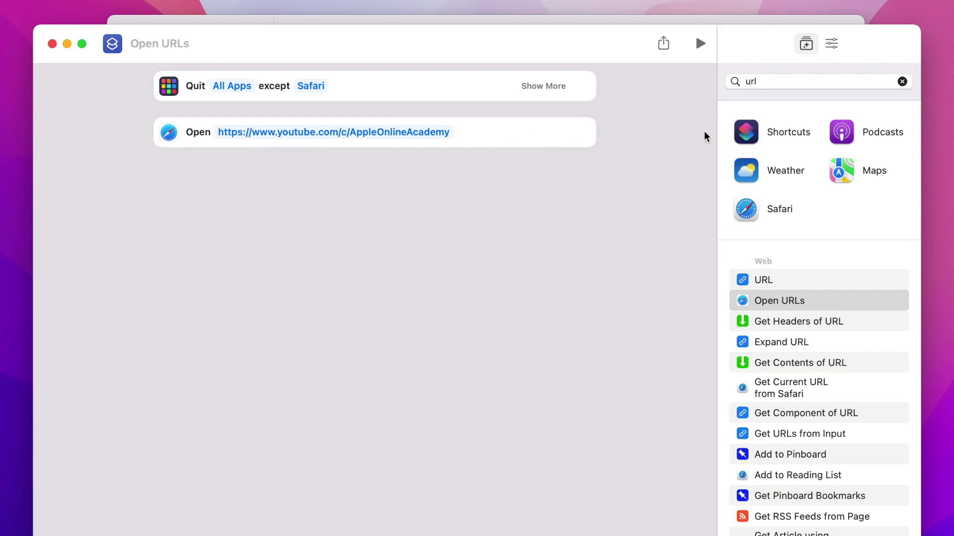
- Insert an Open App action for Safari before the URL and title the shortcut 'Work done open YouTube'
left_click(903, 81)
type("open")
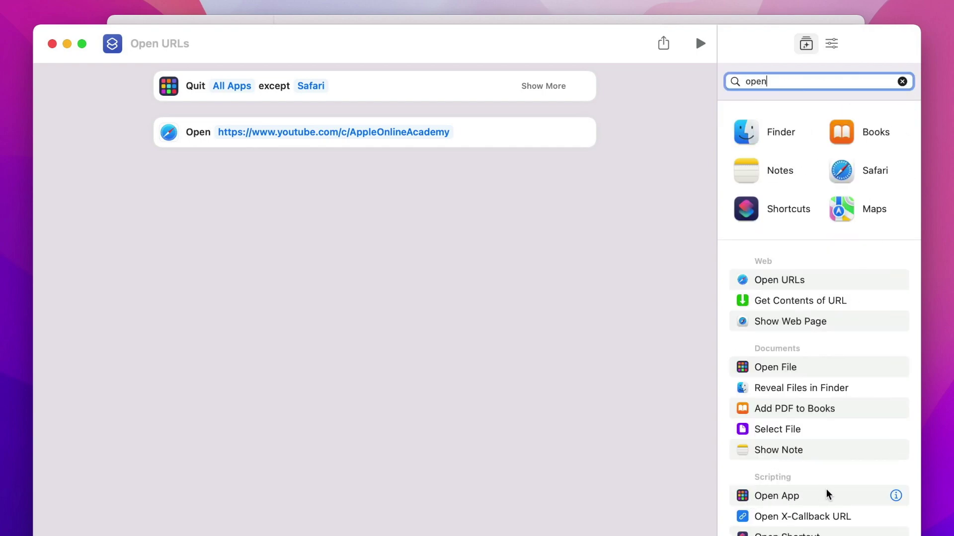
left_click_drag(804, 498, 247, 127)
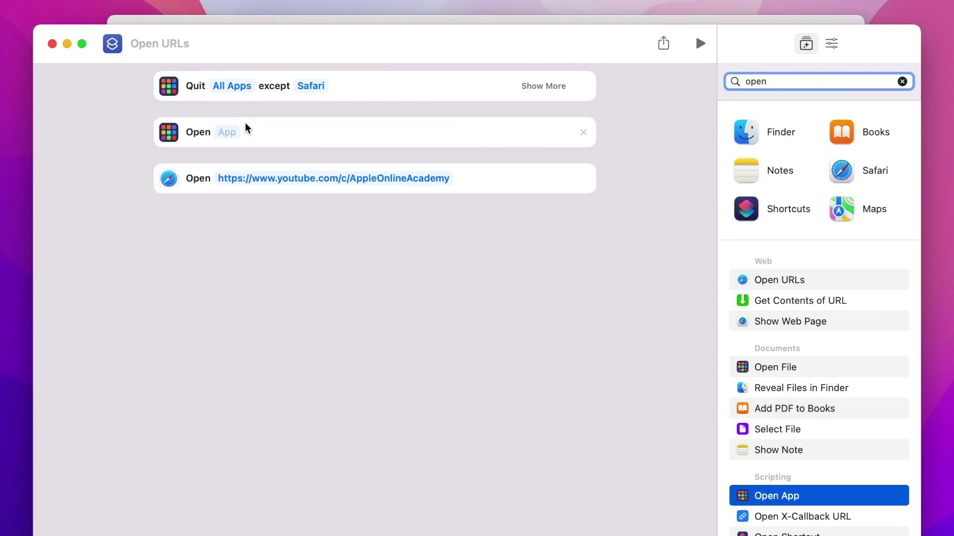
left_click(223, 136)
type("Safari")
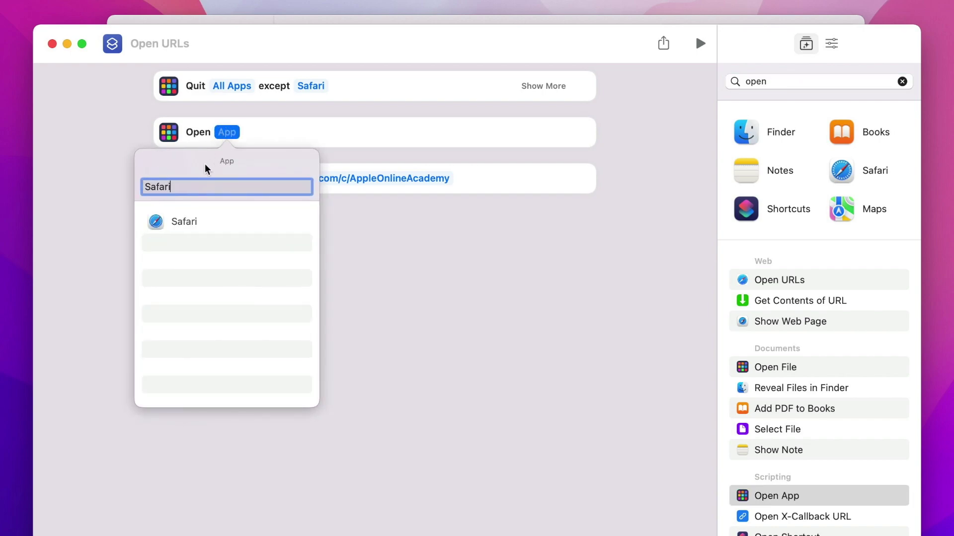
left_click(191, 223)
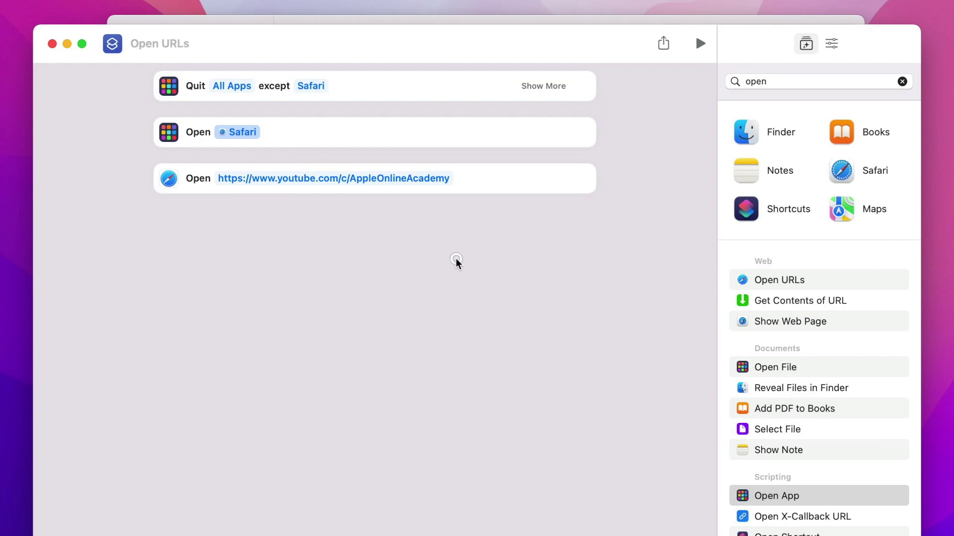
left_click(456, 202)
left_click(163, 42)
type("Work")
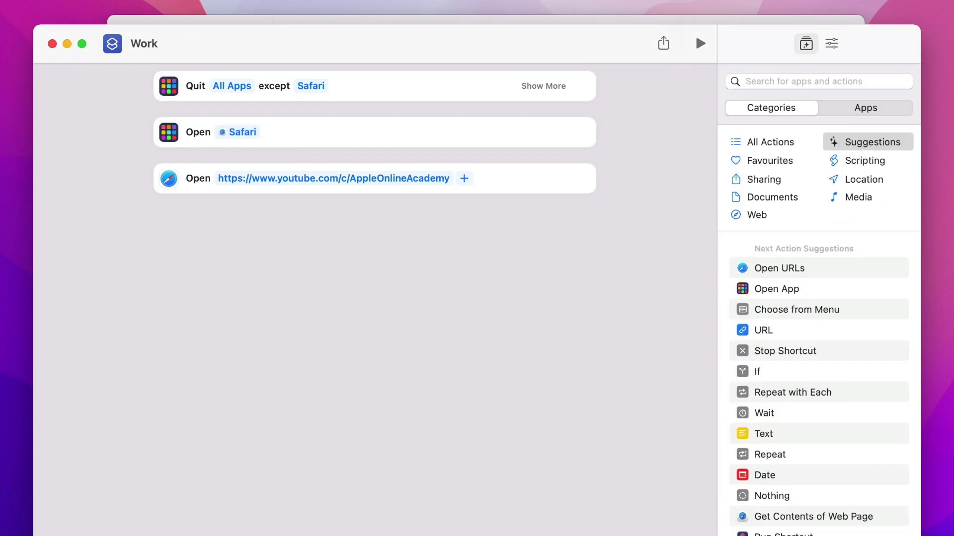
type(" done open YouTube")
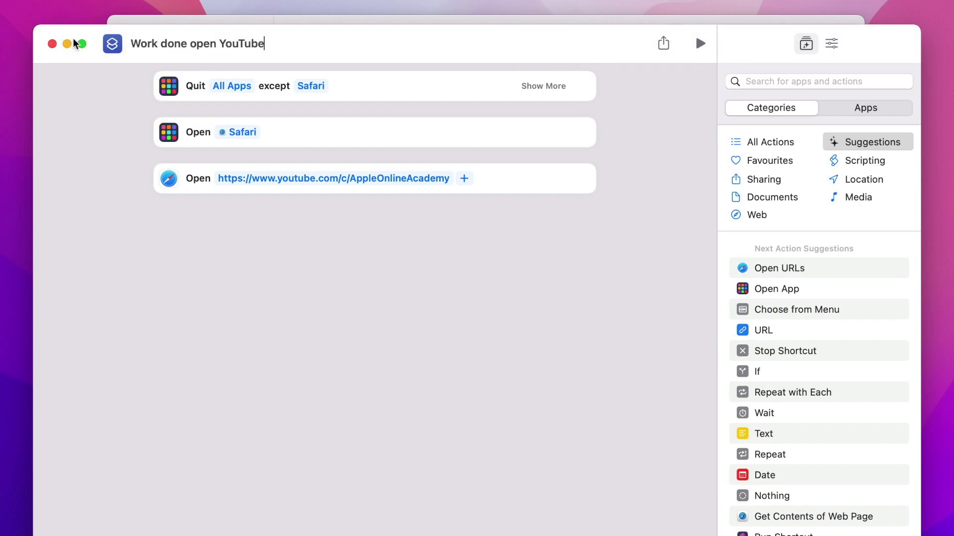
- Give the shortcut a red icon with a video play glyph and pin it to the menu bar
left_click(111, 44)
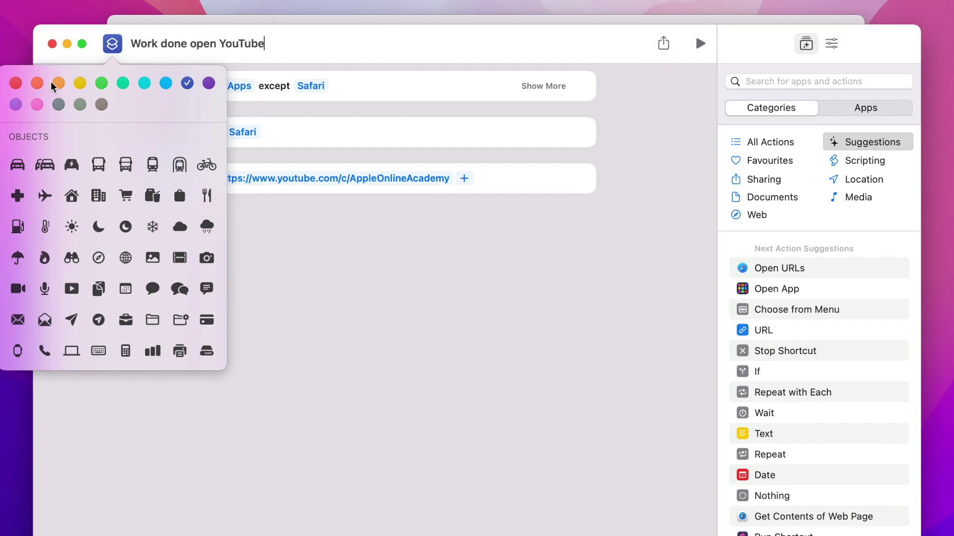
left_click(14, 84)
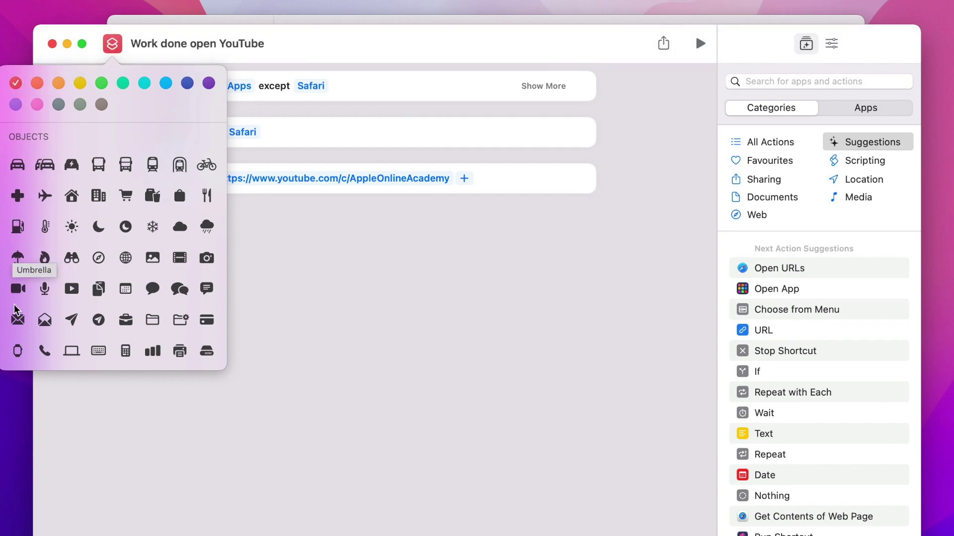
left_click(73, 290)
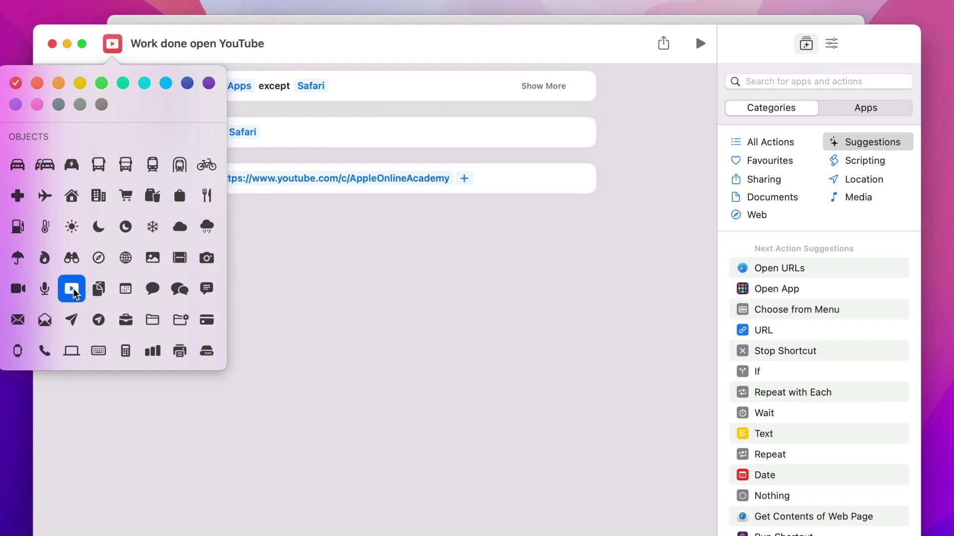
left_click(358, 55)
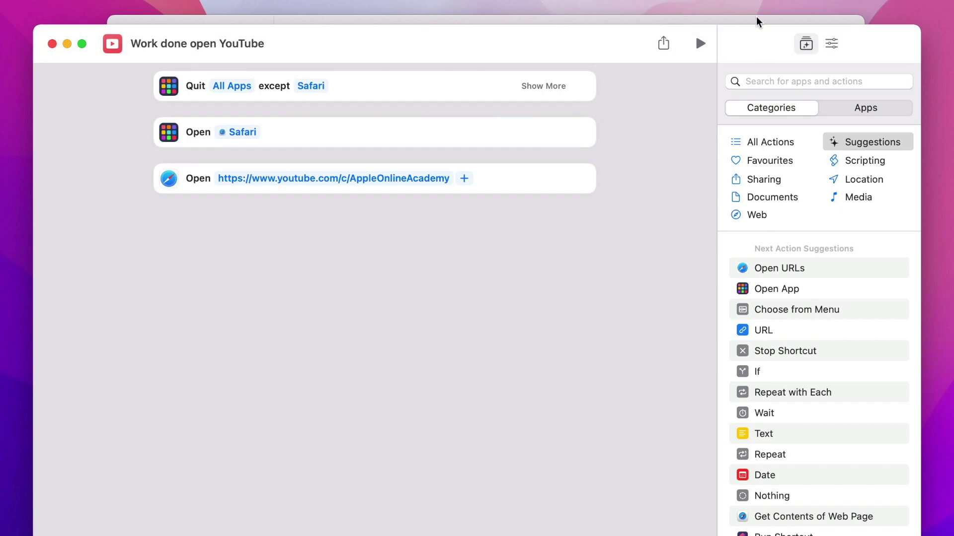
left_click(834, 44)
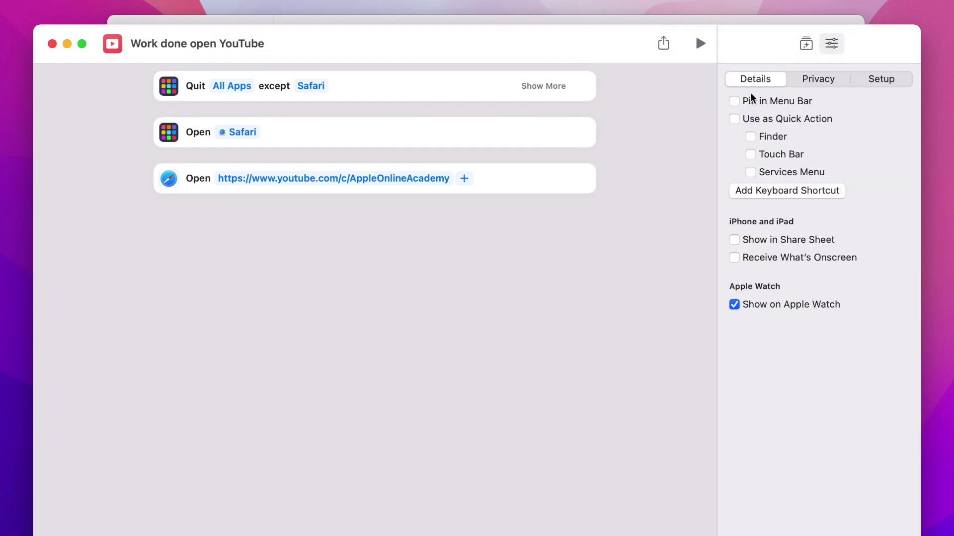
left_click(734, 101)
- Close Shortcuts, launch Calendar, Notes and VLC from the Dock, and quit Safari
left_click(52, 44)
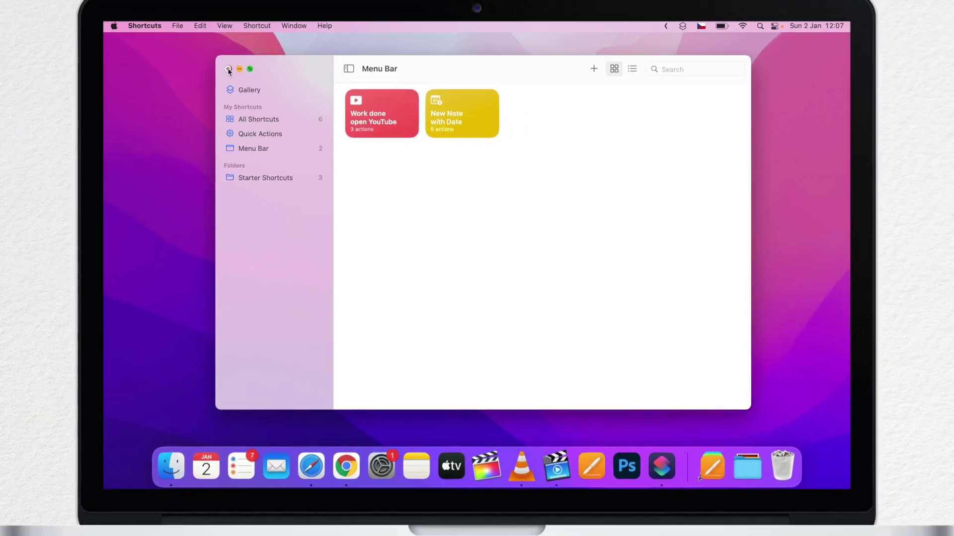
left_click(126, 34)
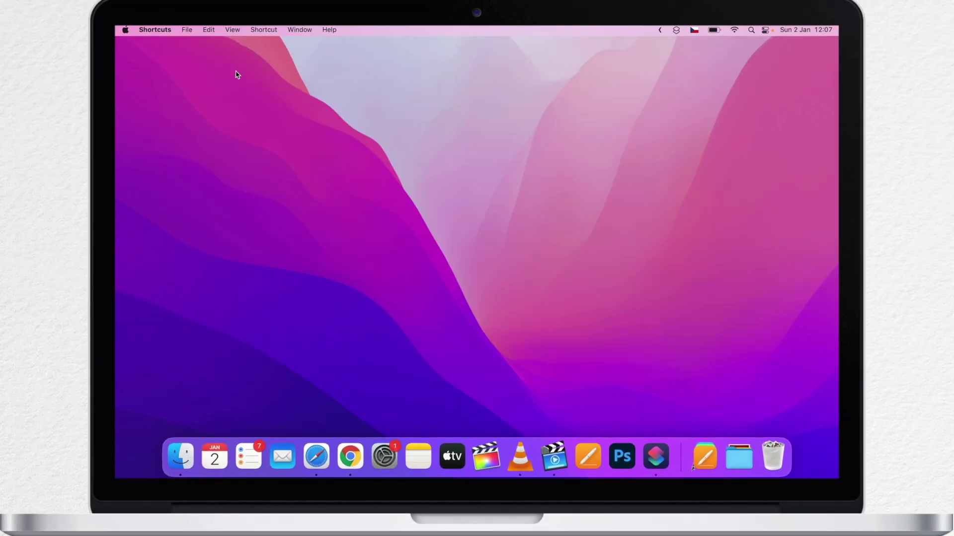
left_click(222, 460)
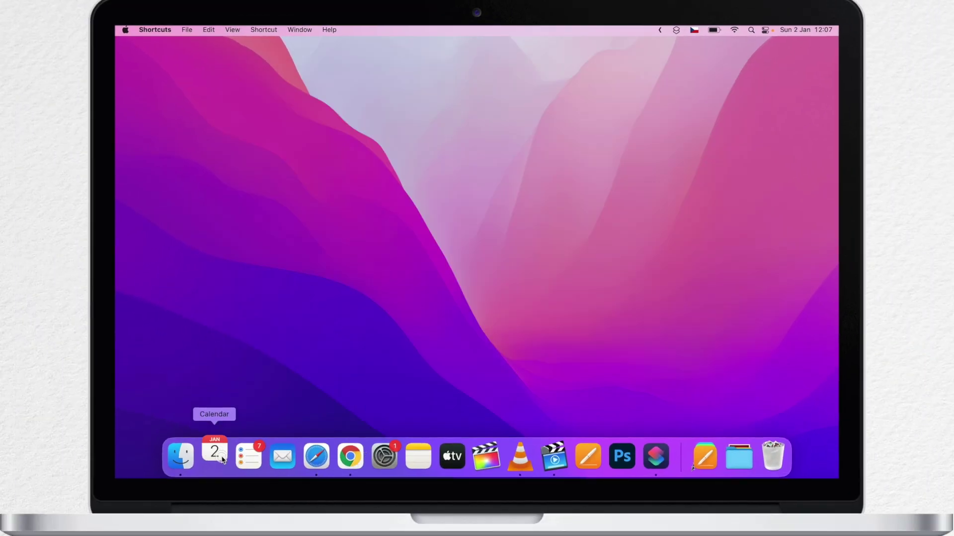
left_click(416, 457)
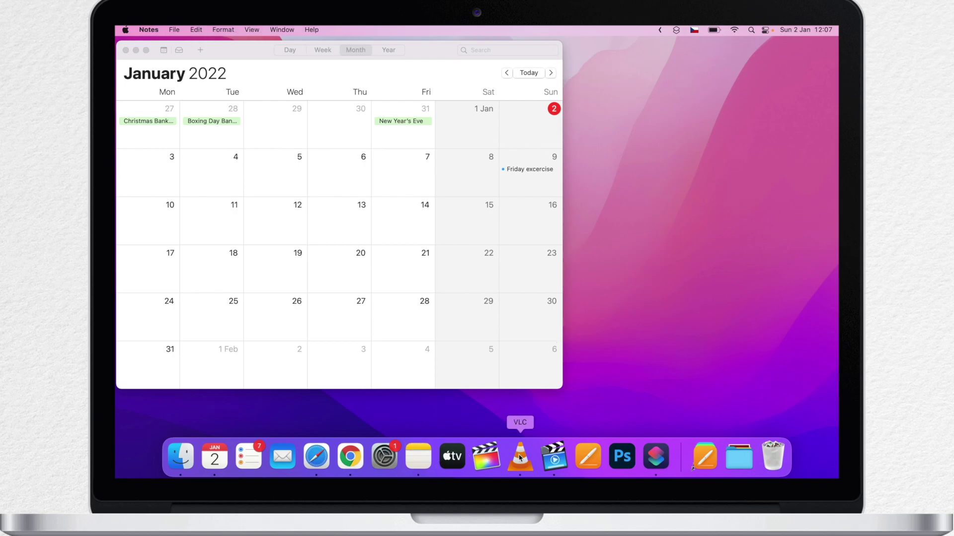
left_click(520, 457)
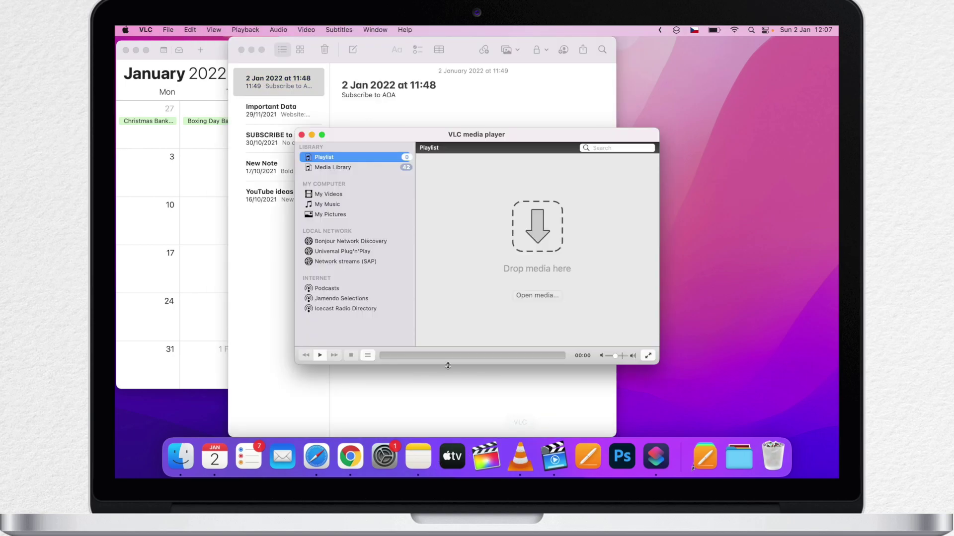
right_click(310, 453)
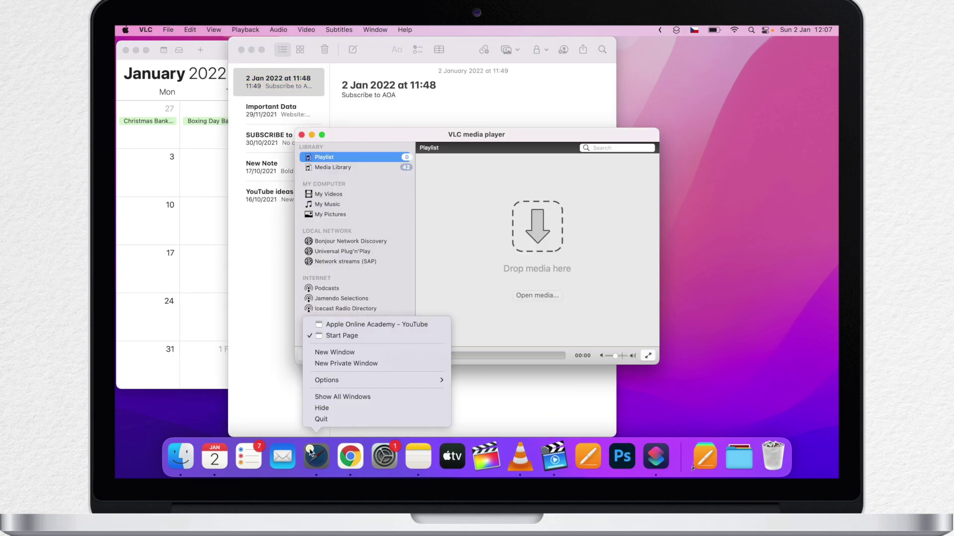
left_click(322, 422)
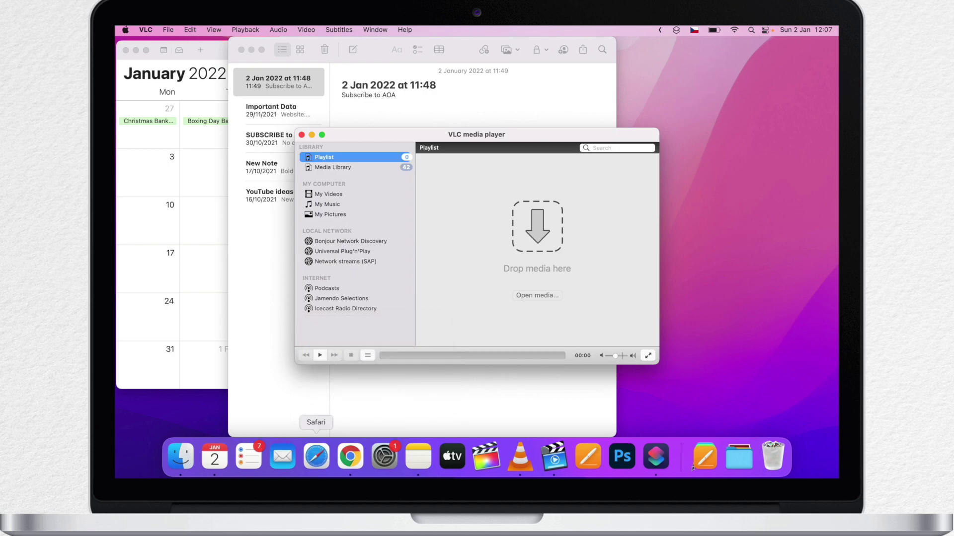
- Run Work done open YouTube from the menu bar, view the channel page, then hide Safari
left_click(676, 30)
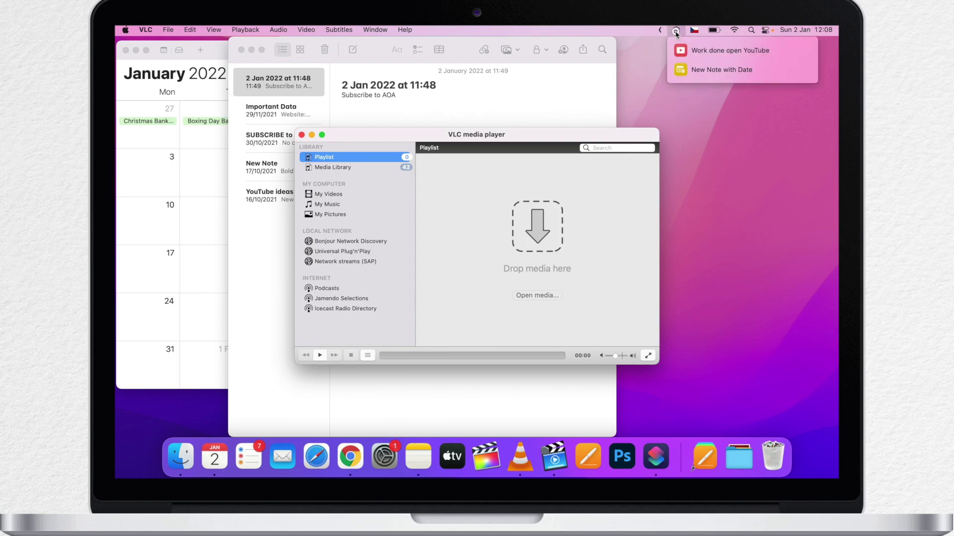
left_click(738, 51)
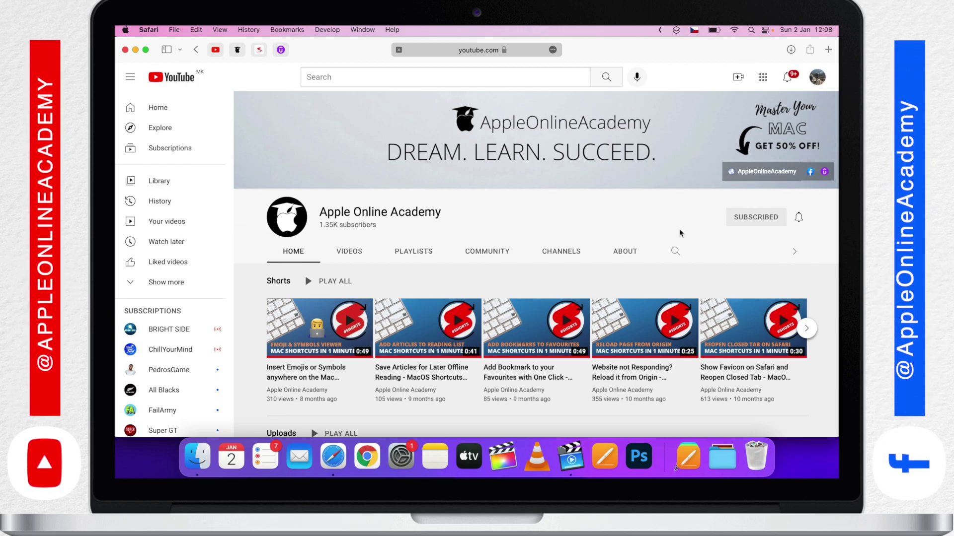
scroll(631, 284, "down", 10)
scroll(631, 283, "up", 15)
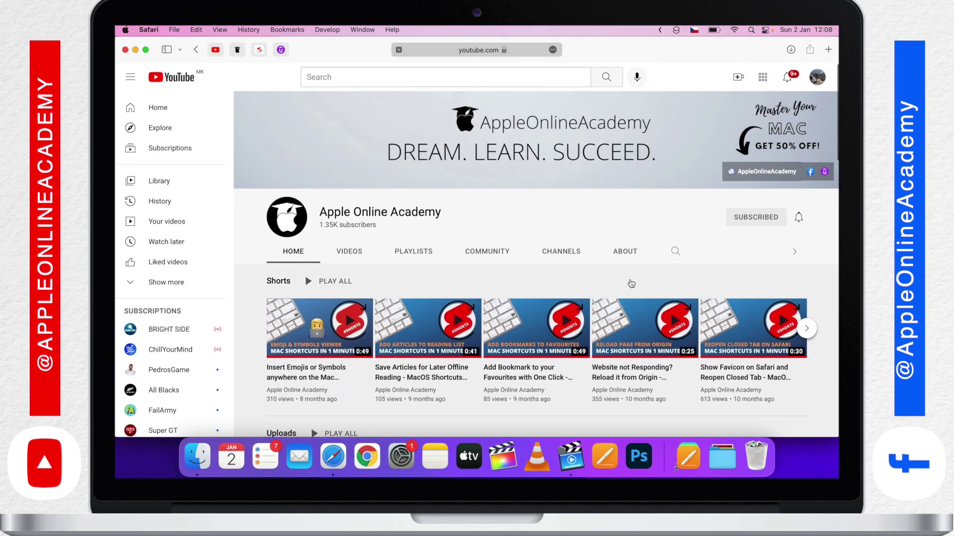
key("super+h")
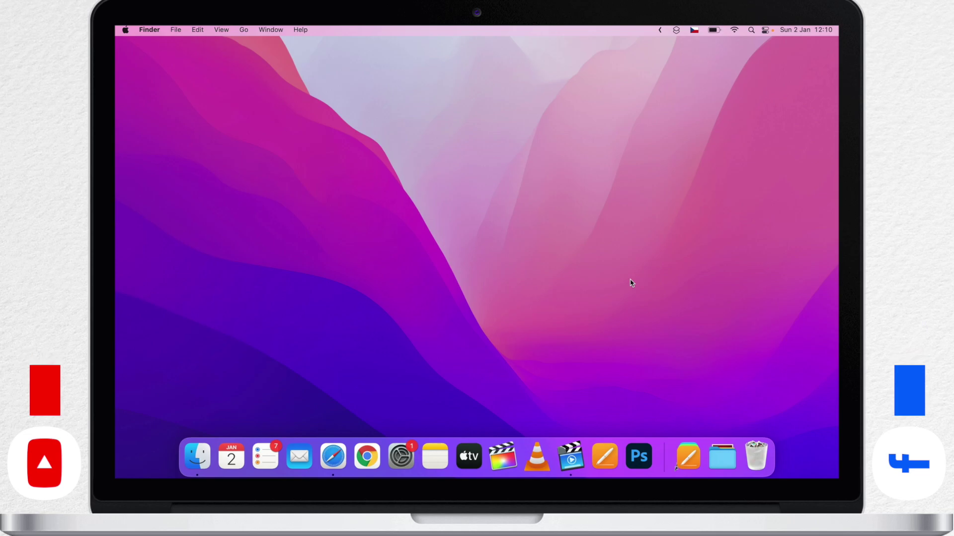
- Relaunch Shortcuts from Launchpad and enable Allow Running Scripts in the Advanced preferences
key("F4")
left_click(653, 360)
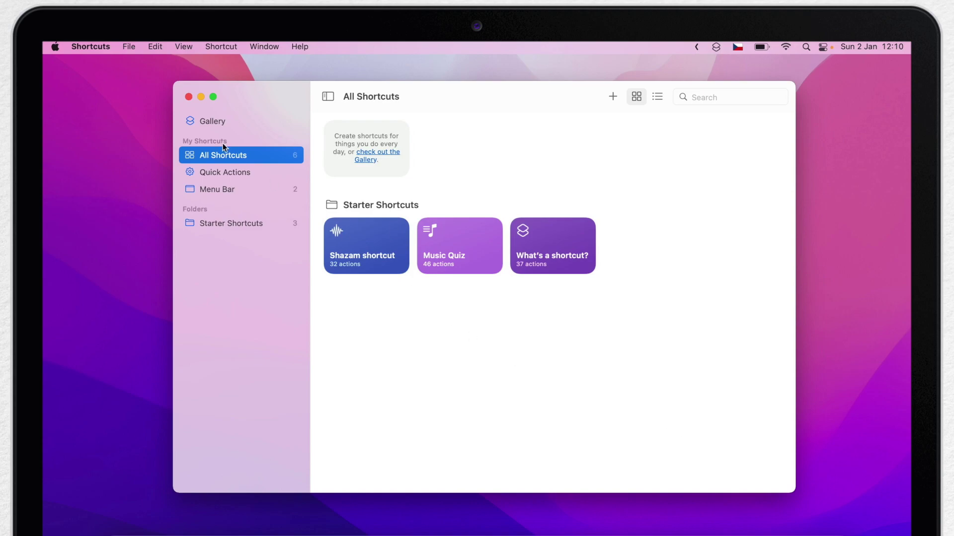
left_click(103, 45)
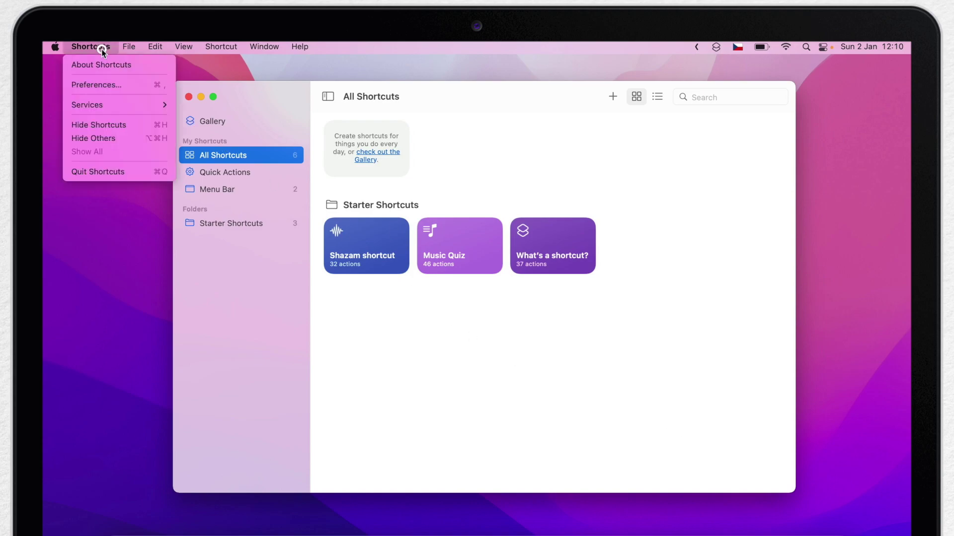
left_click(100, 89)
left_click(445, 122)
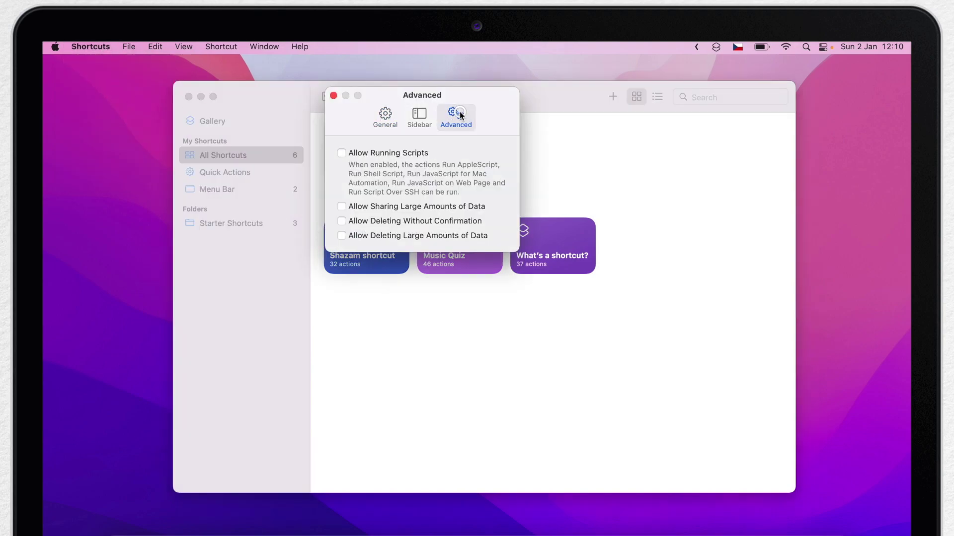
left_click(343, 153)
- Import the Sleep application found on This Mac as a shortcut, then close its editor
left_click(334, 96)
left_click(128, 47)
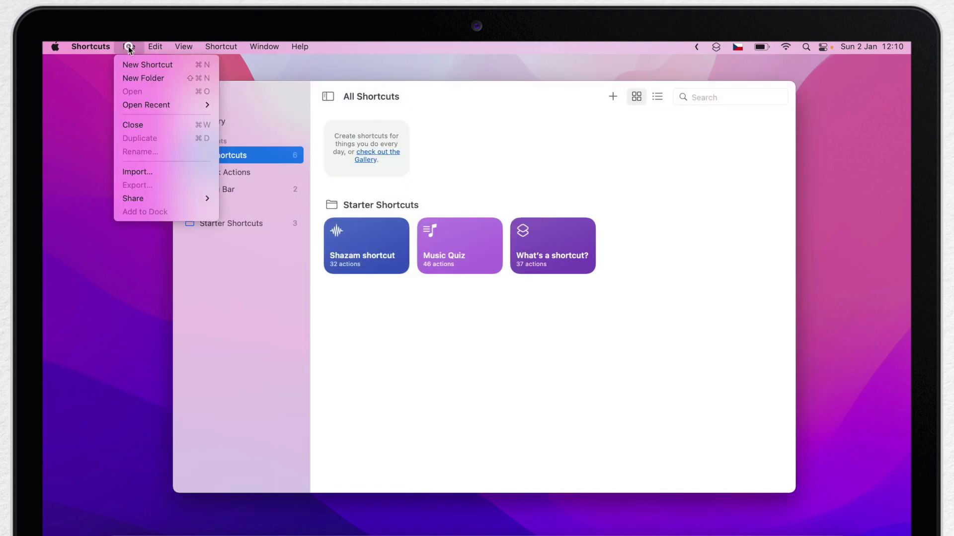
left_click(180, 175)
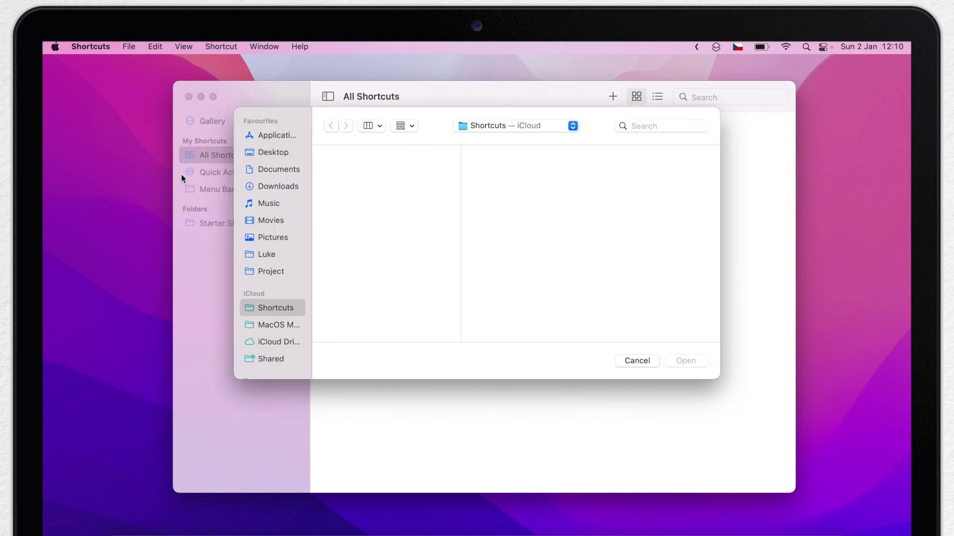
left_click(639, 124)
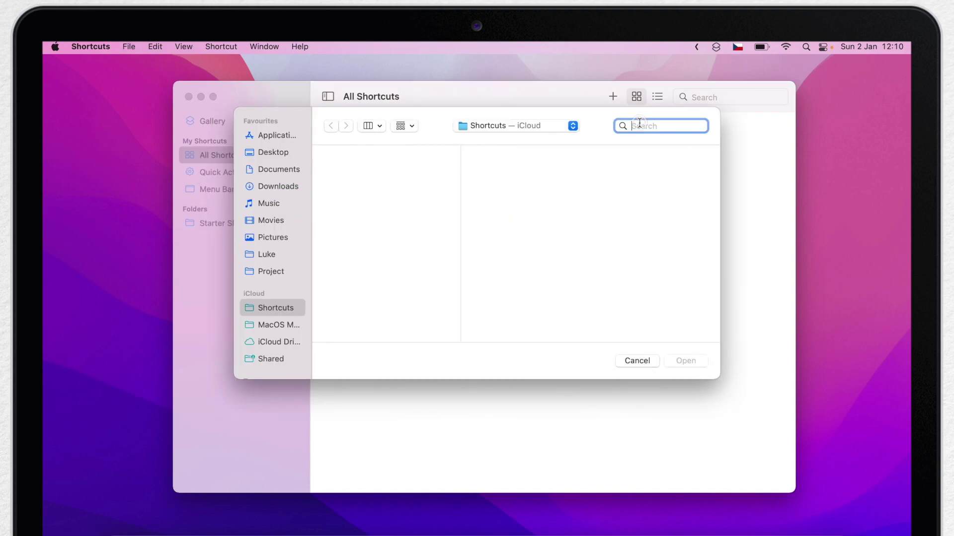
type("sleep")
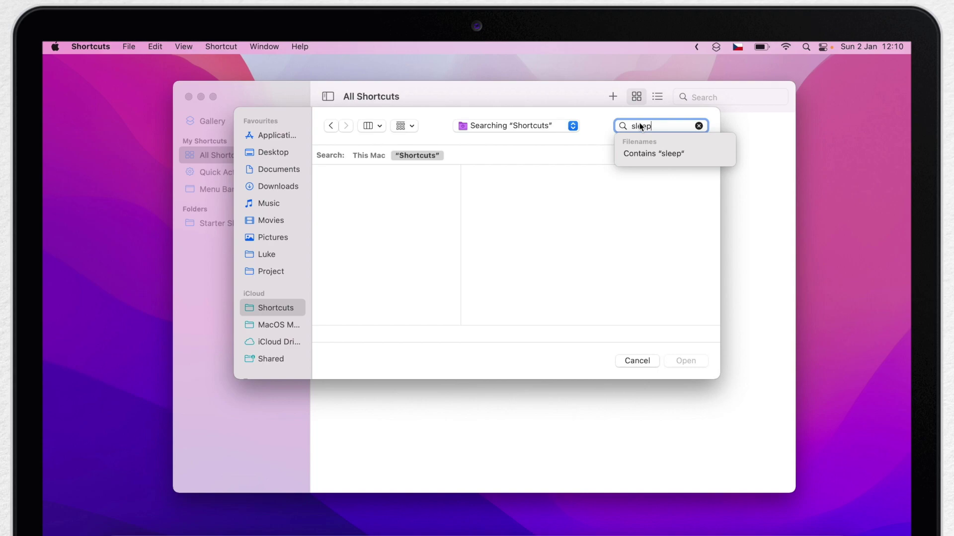
left_click(374, 157)
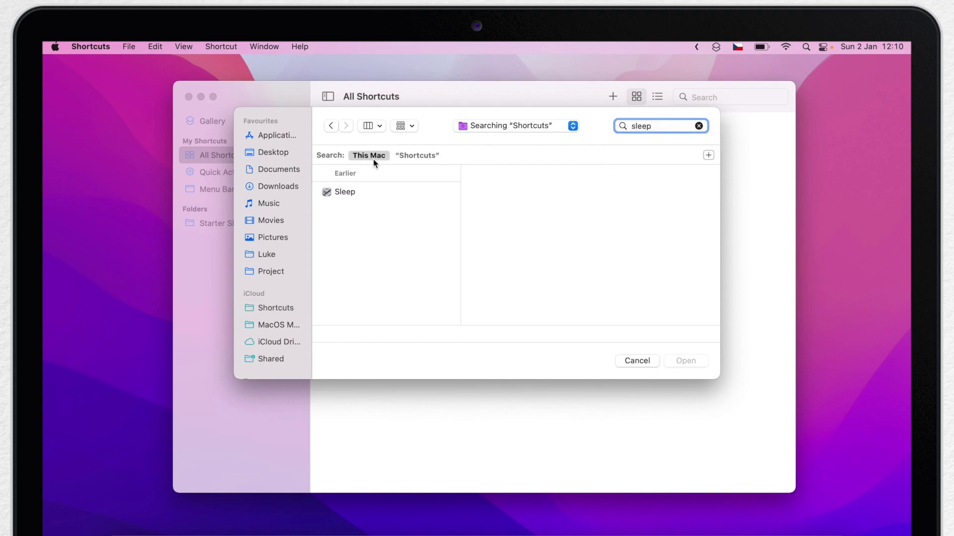
left_click(344, 192)
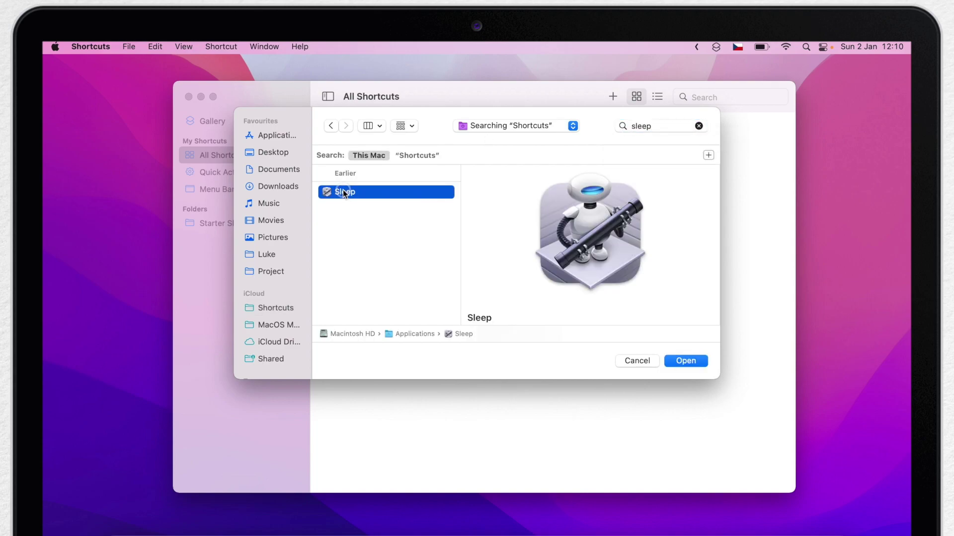
scroll(513, 231, "down", 5)
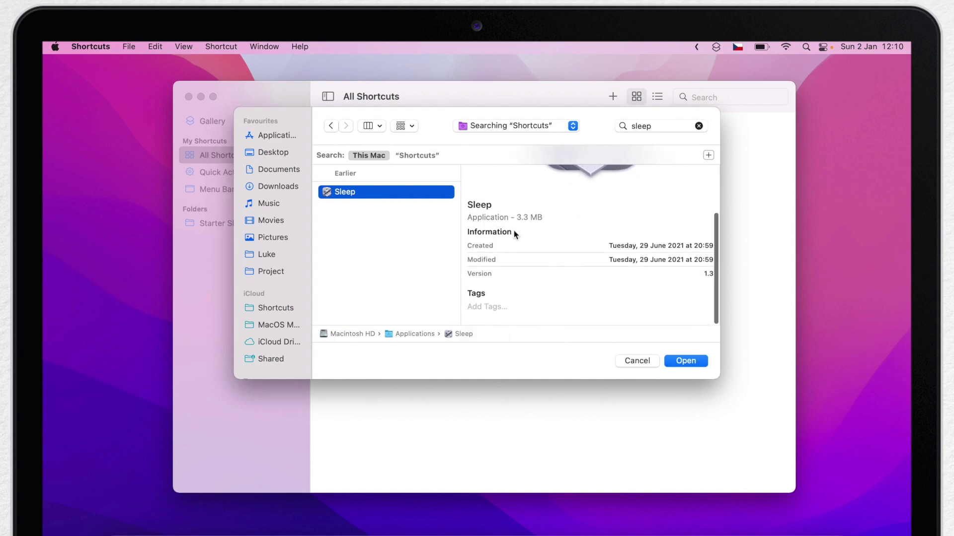
left_click(690, 362)
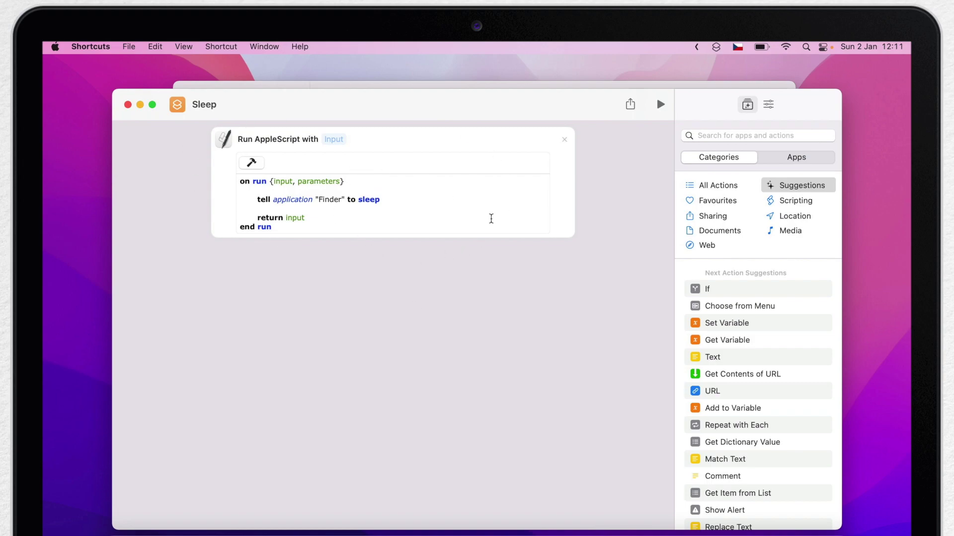
left_click(128, 104)
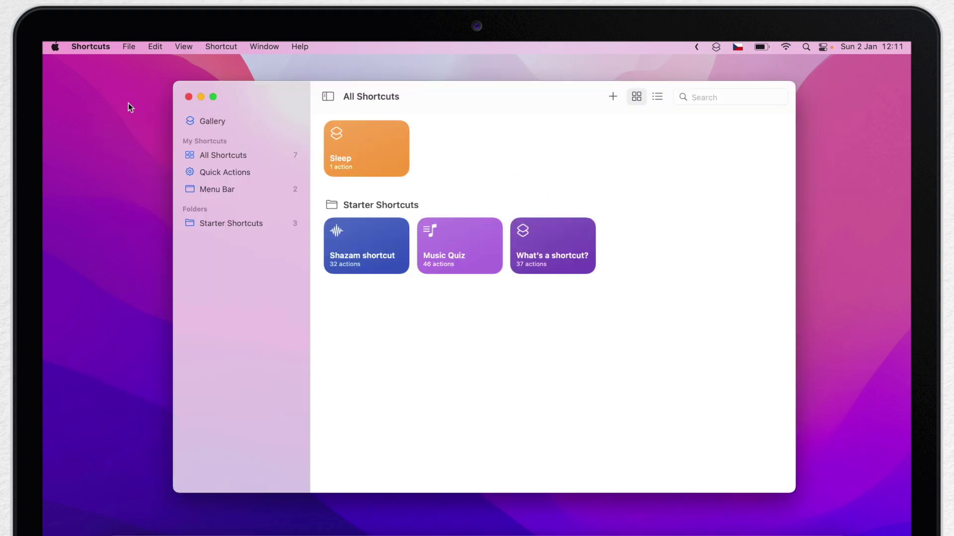
- Share Work done open YouTube to Messages, select its iCloud link, cancel, then close Shortcuts
left_click(223, 189)
right_click(389, 135)
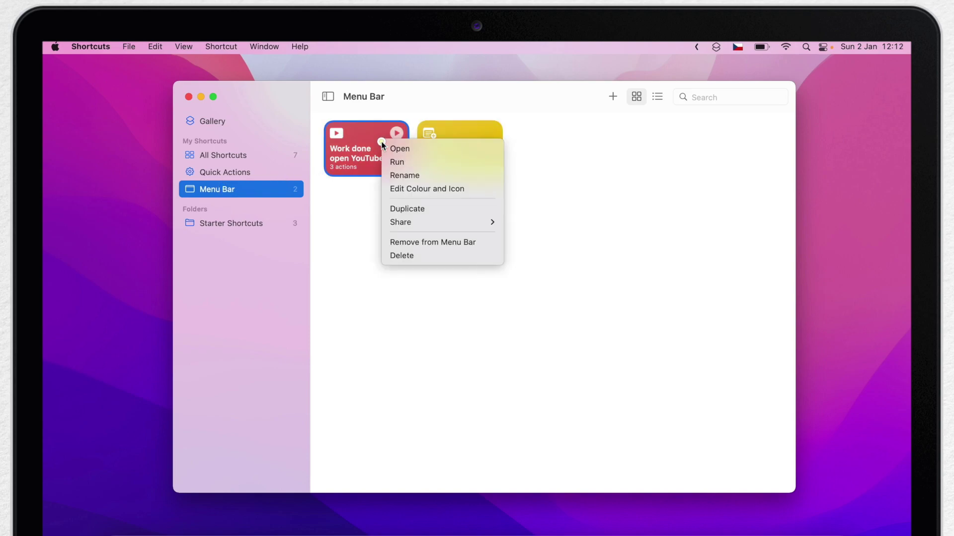
mouse_move(424, 223)
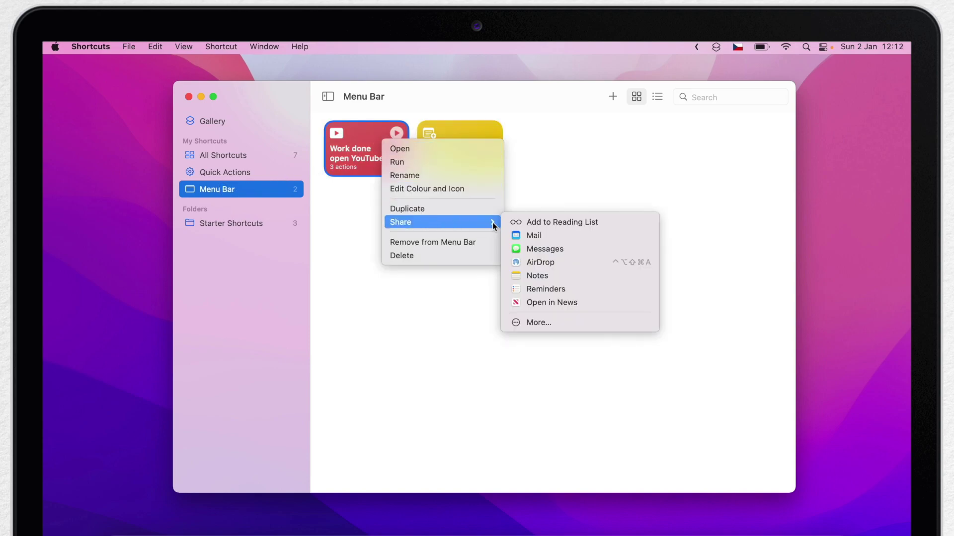
left_click(556, 249)
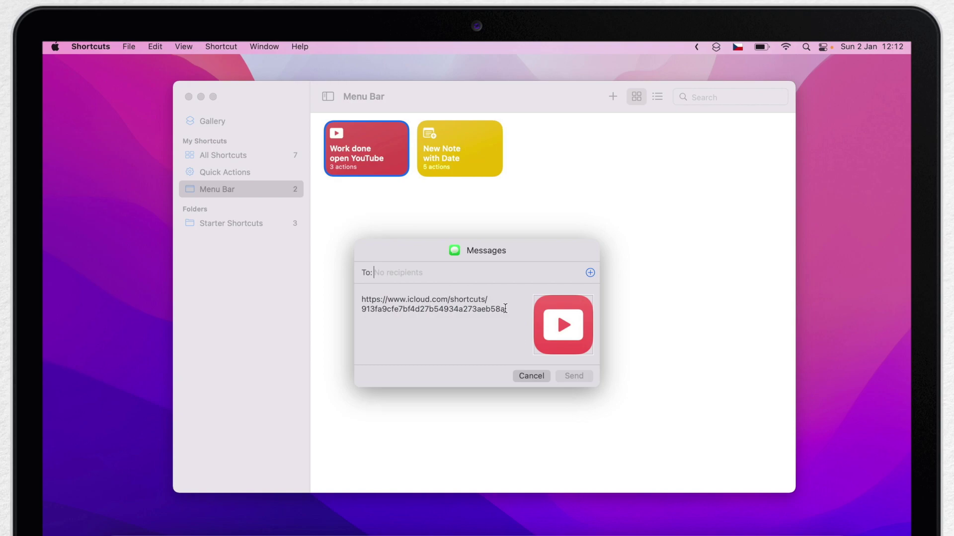
left_click_drag(505, 309, 340, 301)
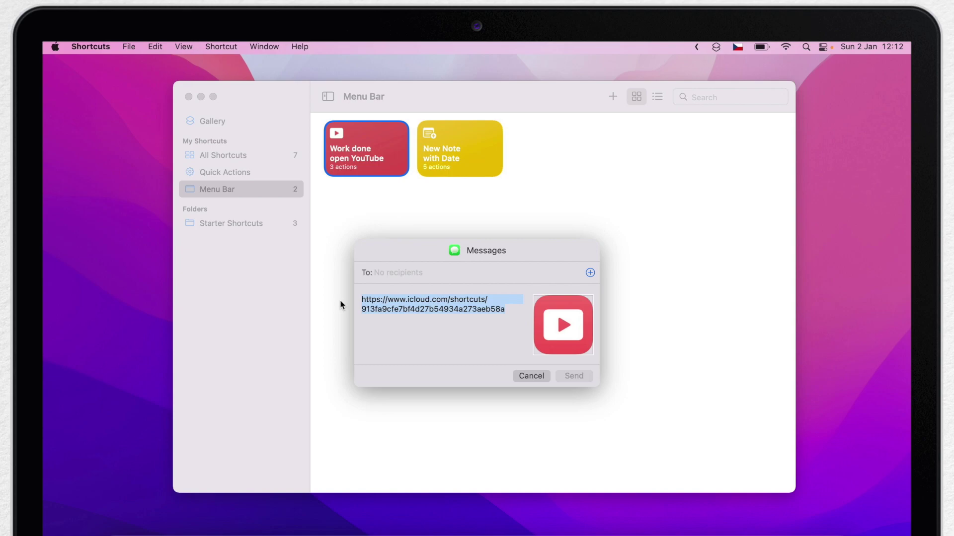
key("Escape")
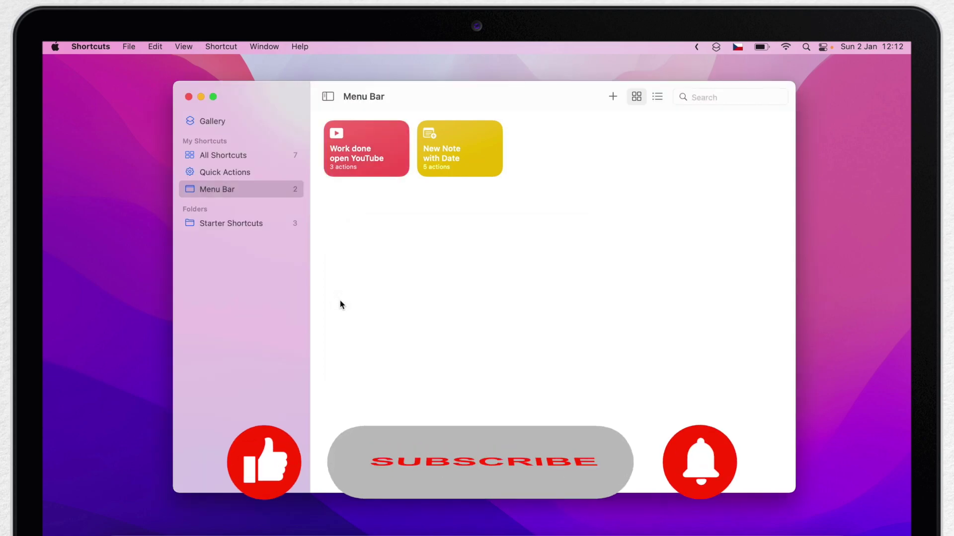
key("super+q")
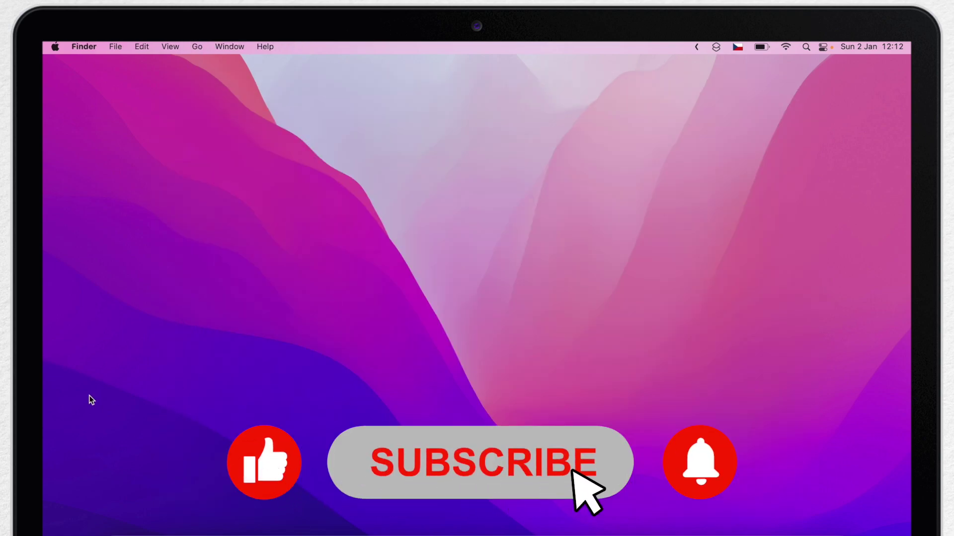